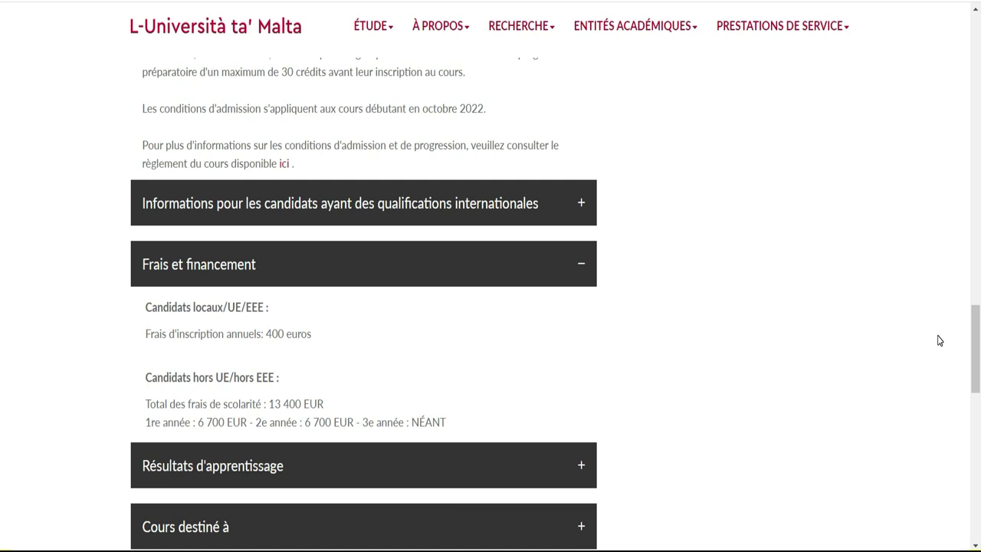
Step: Scroll to the top of the course page and start an application with 'Appliquer maintenant'
{"action": "left_click_drag", "start_coordinate": [976, 345], "coordinate": [975, 85]}
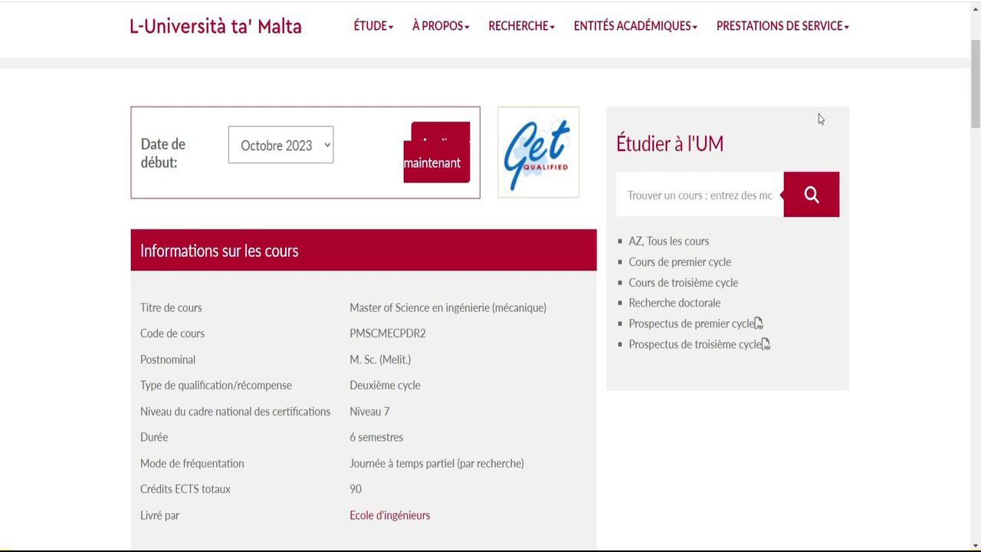
{"action": "left_click", "coordinate": [442, 161]}
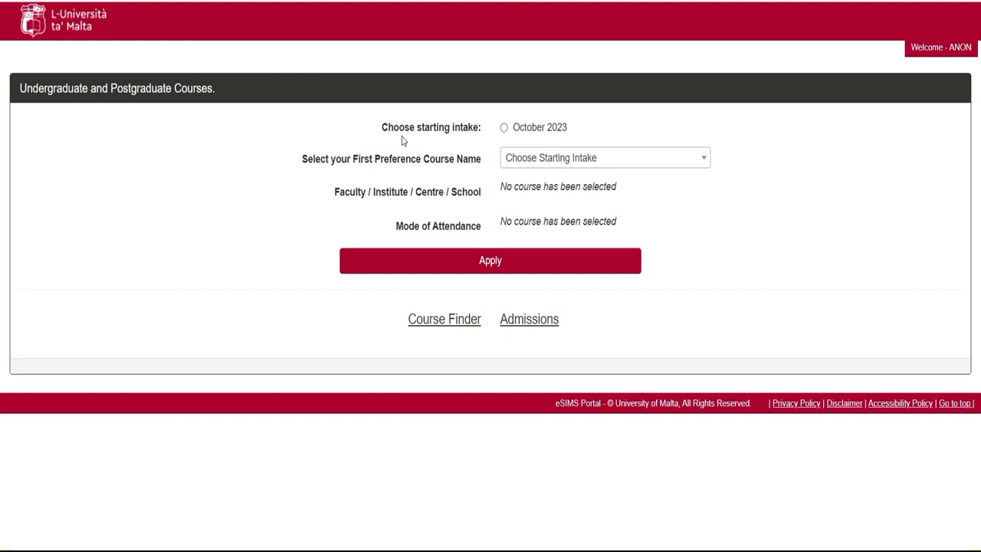
Step: Choose October 2023 as the starting intake and open the first-preference course name list
{"action": "left_click", "coordinate": [505, 128]}
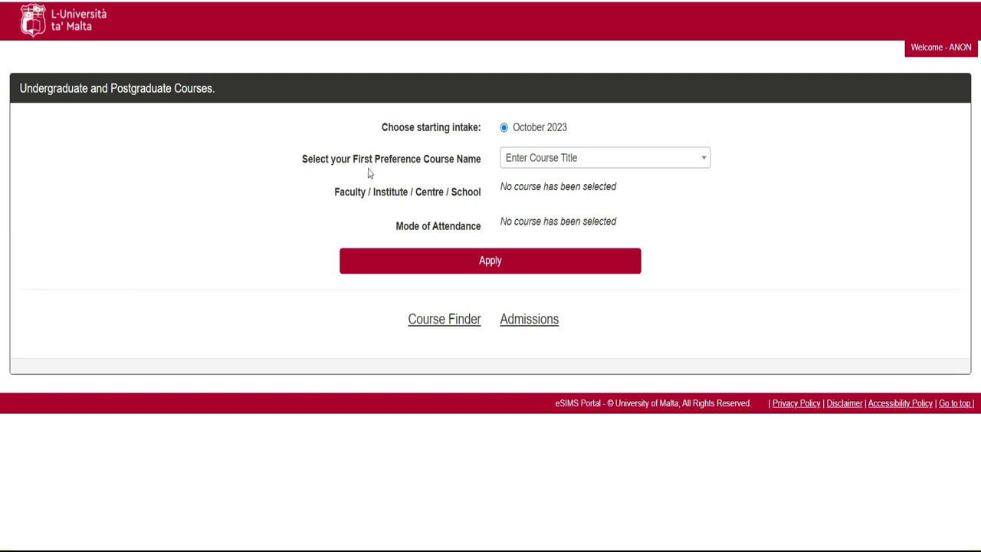
{"action": "left_click", "coordinate": [590, 156]}
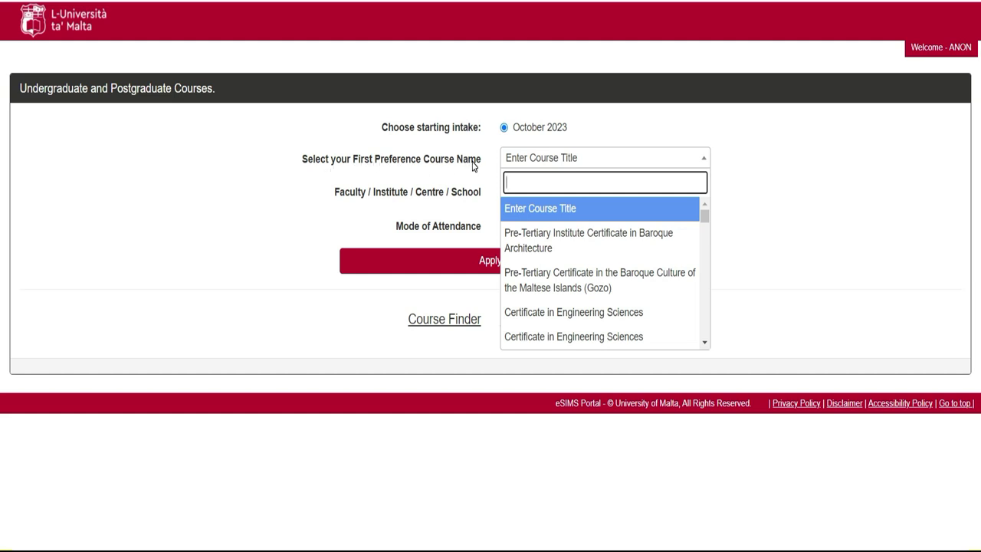
{"action": "left_click", "coordinate": [704, 261]}
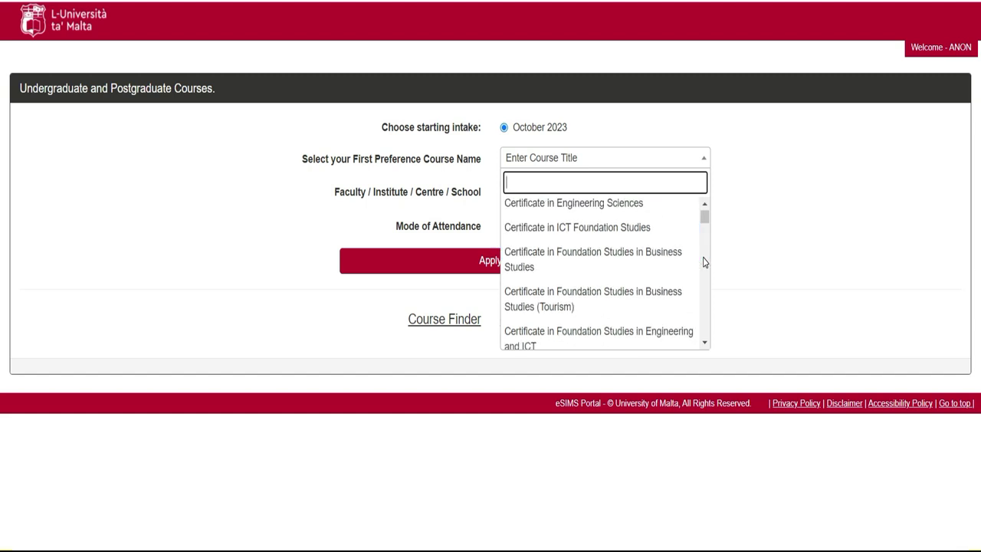
{"action": "left_click", "coordinate": [704, 262]}
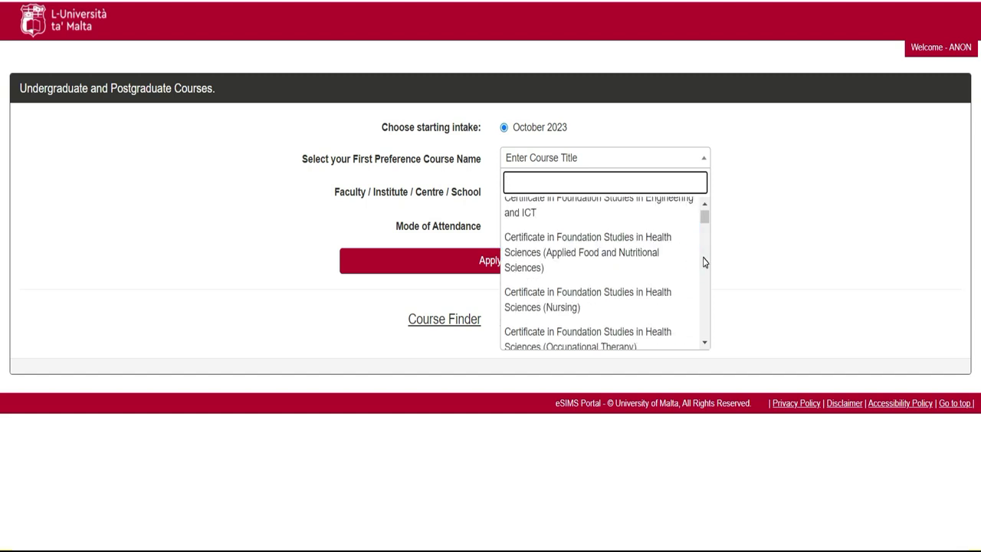
{"action": "left_click", "coordinate": [704, 261]}
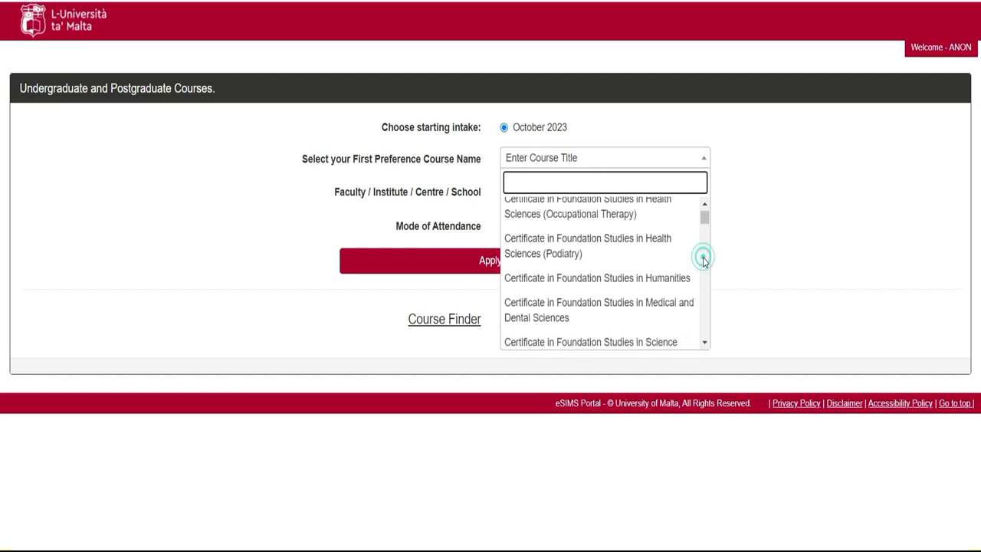
{"action": "left_click", "coordinate": [705, 343]}
{"action": "left_click", "coordinate": [704, 345]}
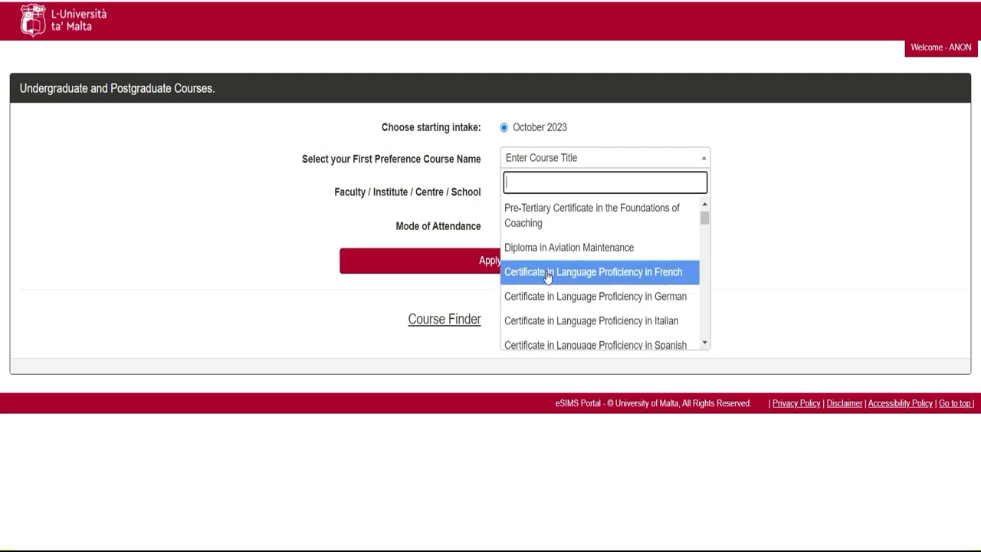
Step: Scroll down through the first-preference course name options
{"action": "left_click", "coordinate": [705, 344]}
{"action": "left_click", "coordinate": [704, 344]}
{"action": "left_click", "coordinate": [705, 344]}
{"action": "left_click", "coordinate": [705, 344]}
{"action": "left_click", "coordinate": [704, 344]}
{"action": "left_click", "coordinate": [704, 344]}
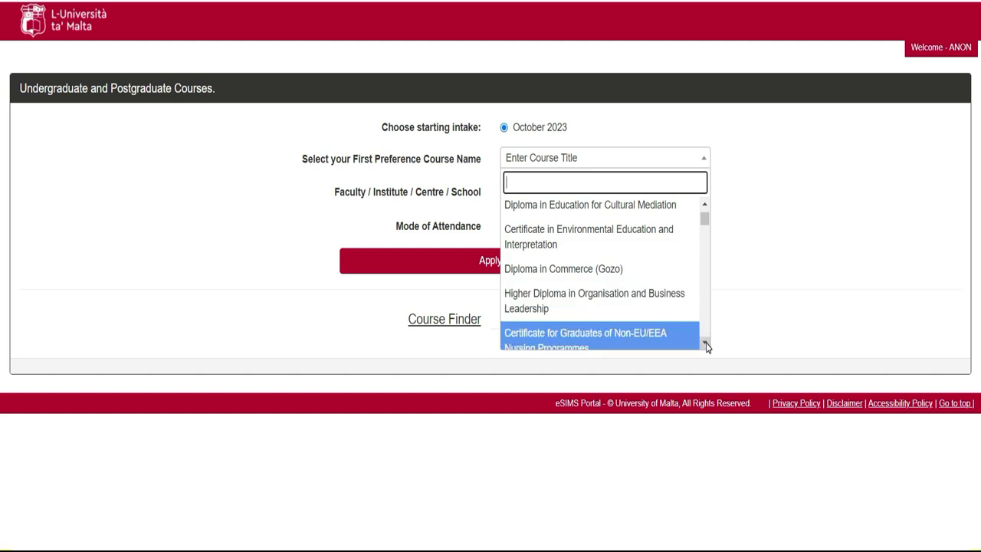
{"action": "left_click", "coordinate": [705, 345]}
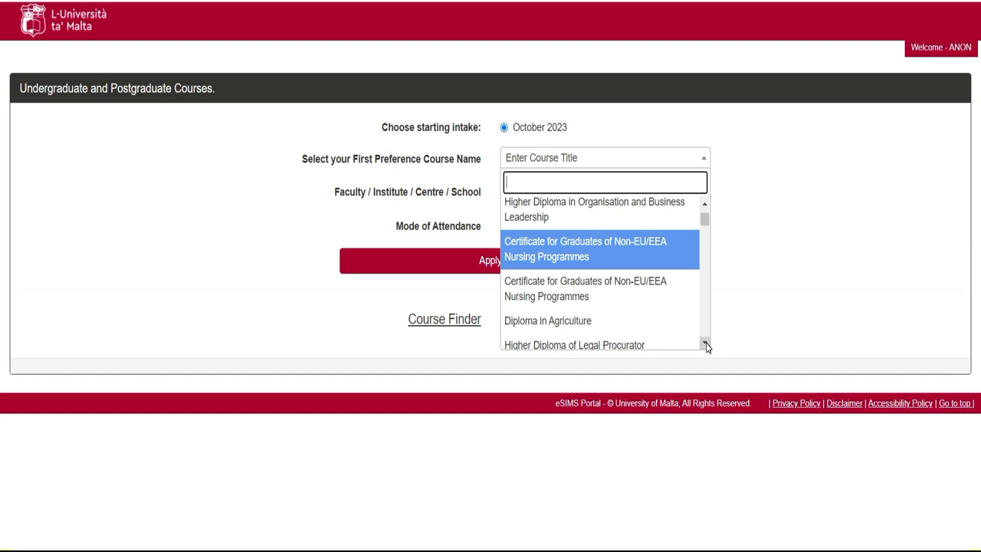
{"action": "left_click", "coordinate": [704, 220]}
{"action": "left_click_drag", "start_coordinate": [703, 220], "coordinate": [704, 235]}
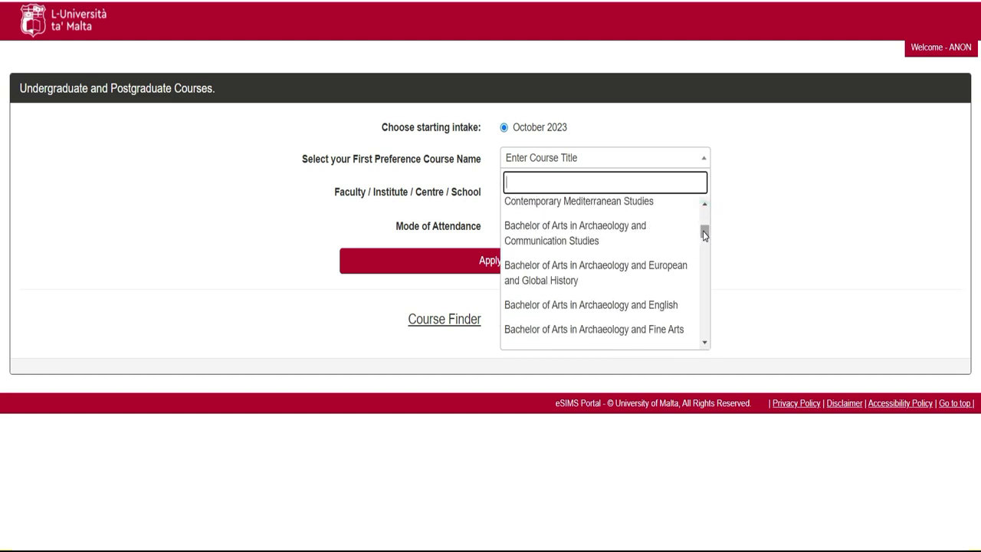
{"action": "type", "text": "nIn"}
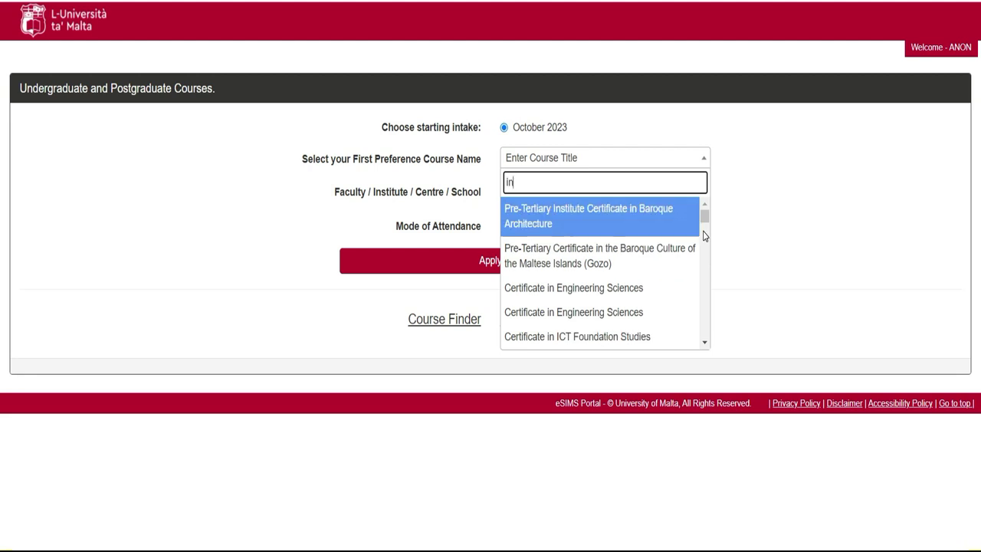
{"action": "type", "text": "l"}
{"action": "key", "text": "BackSpace"}
{"action": "type", "text": "ge"}
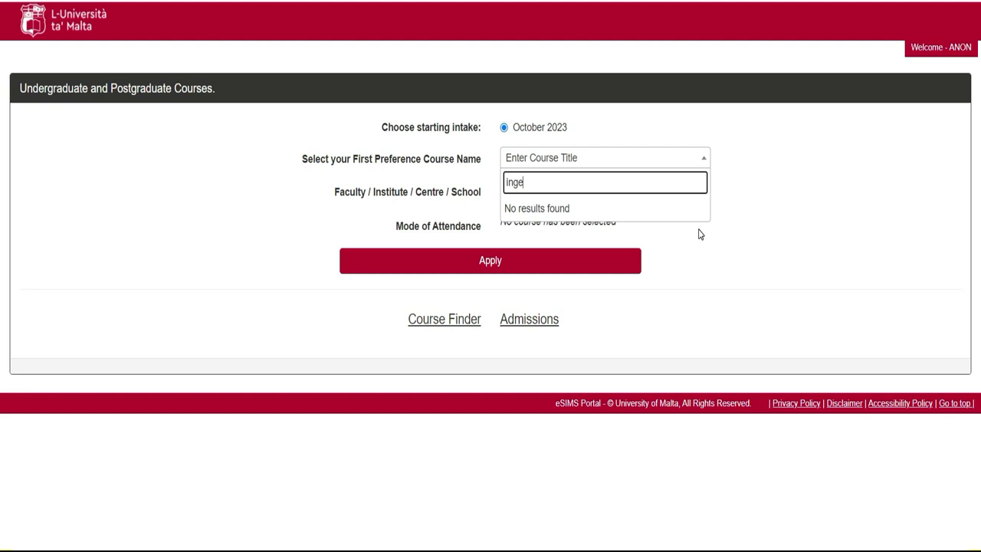
{"action": "key", "text": "BackSpace"}
{"action": "key", "text": "BackSpace"}
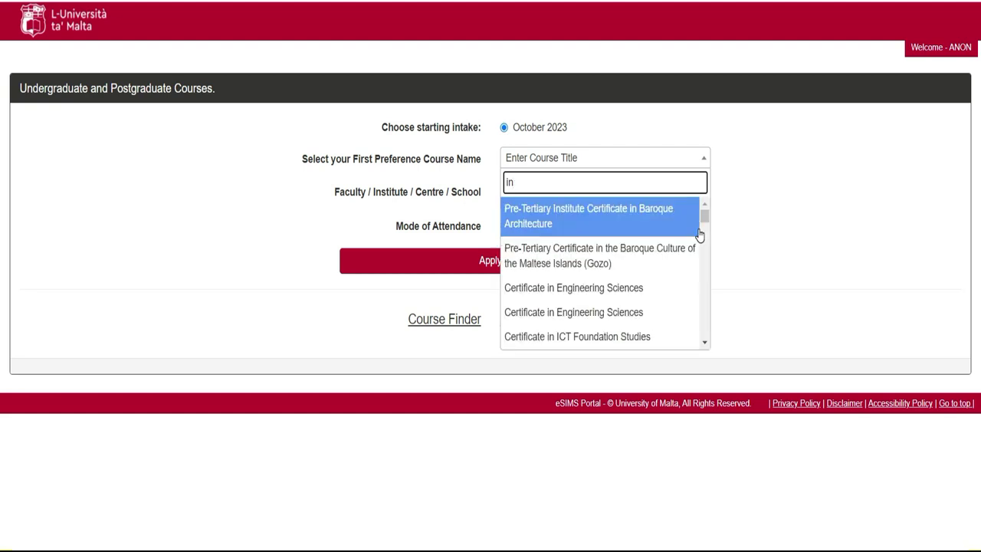
{"action": "key", "text": "BackSpace"}
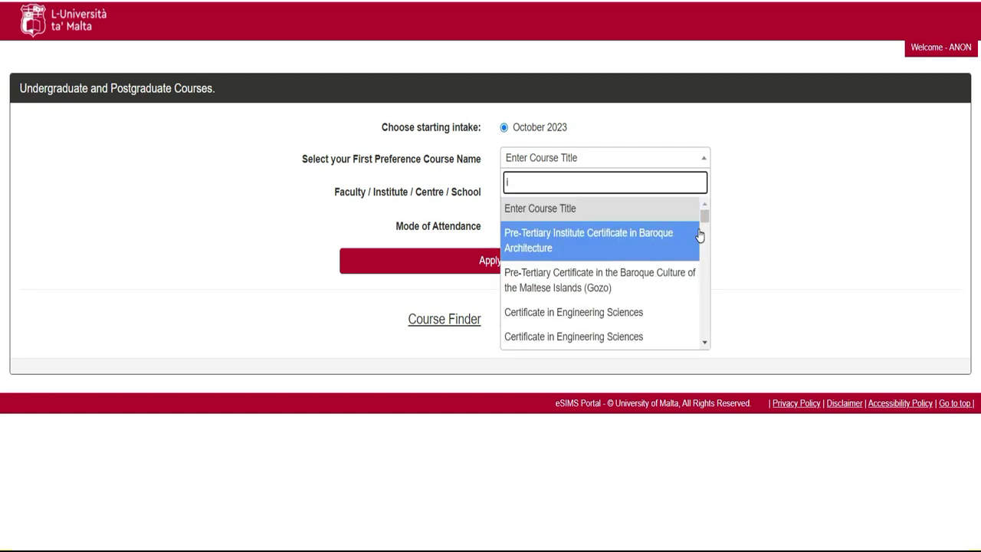
{"action": "left_click_drag", "start_coordinate": [706, 221], "coordinate": [706, 223]}
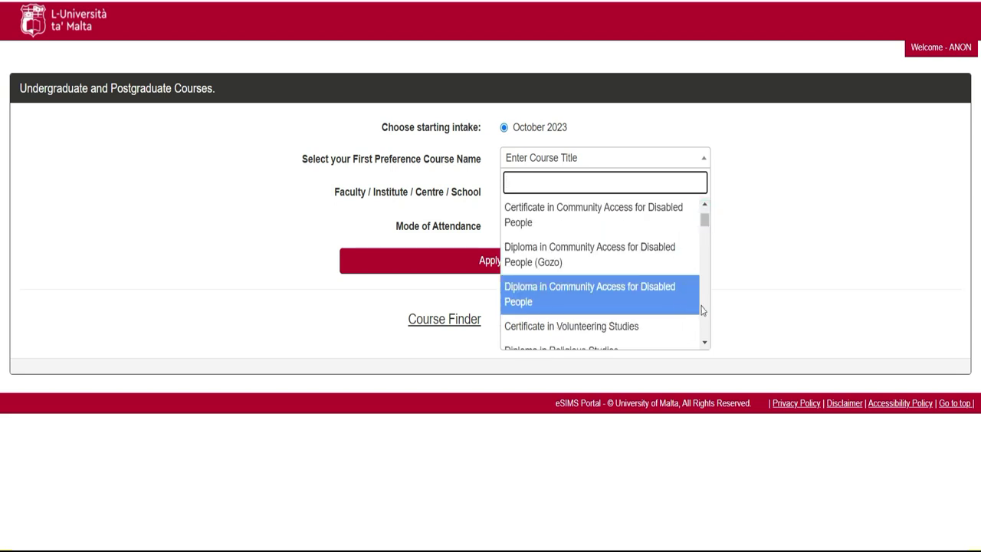
Step: Page down through the first-preference course list past the science masters
{"action": "left_click", "coordinate": [705, 344]}
{"action": "left_click", "coordinate": [705, 346]}
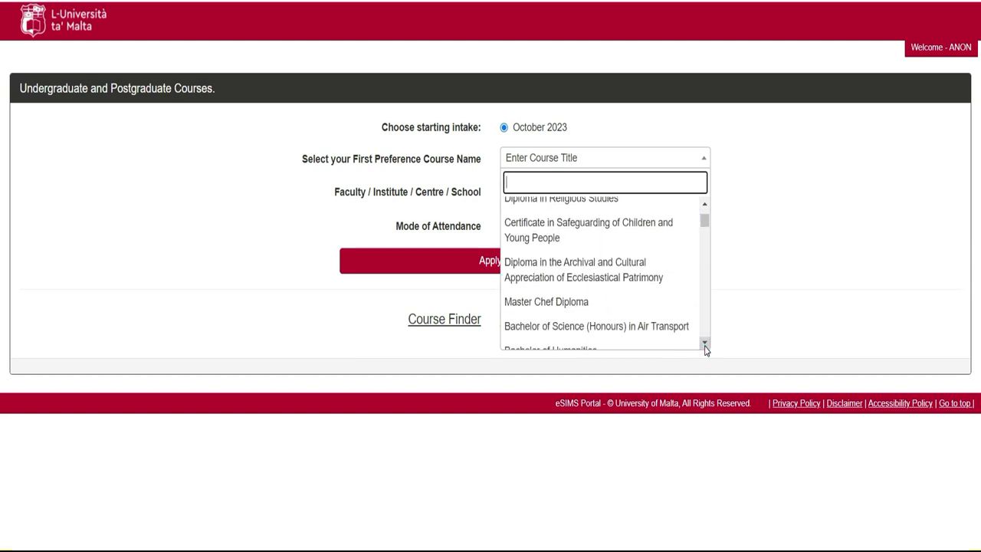
{"action": "left_click", "coordinate": [705, 345]}
{"action": "left_click", "coordinate": [705, 344]}
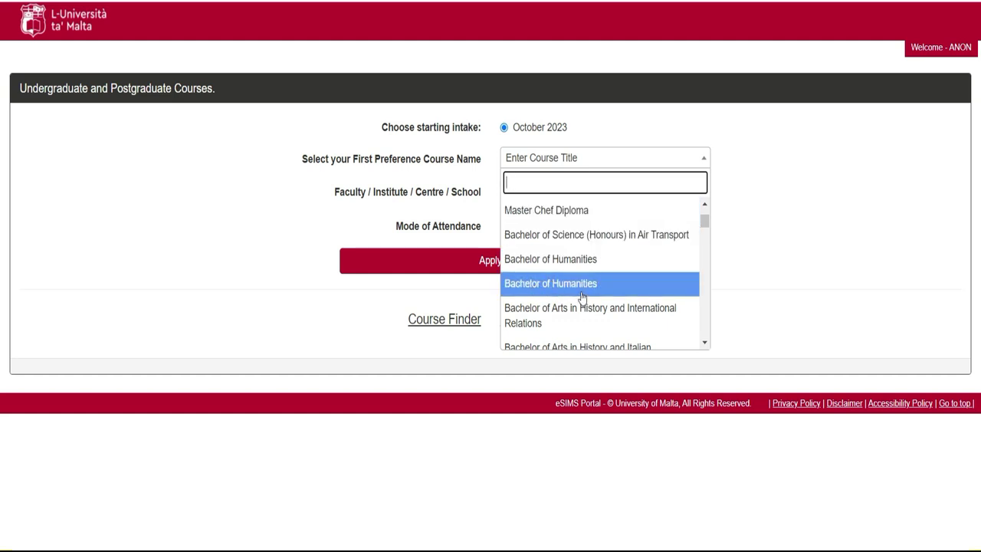
{"action": "left_click", "coordinate": [706, 344]}
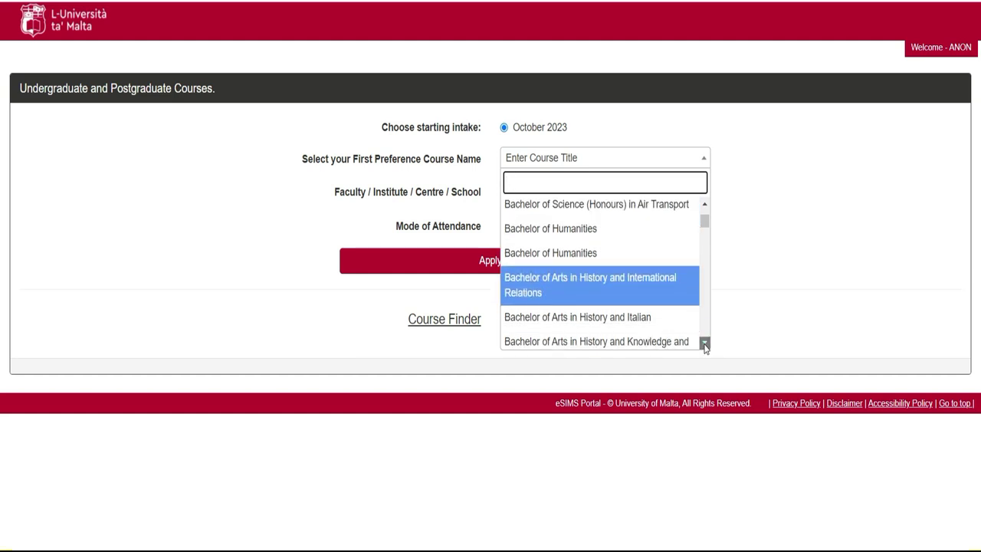
{"action": "left_click", "coordinate": [705, 344]}
{"action": "left_click", "coordinate": [706, 344]}
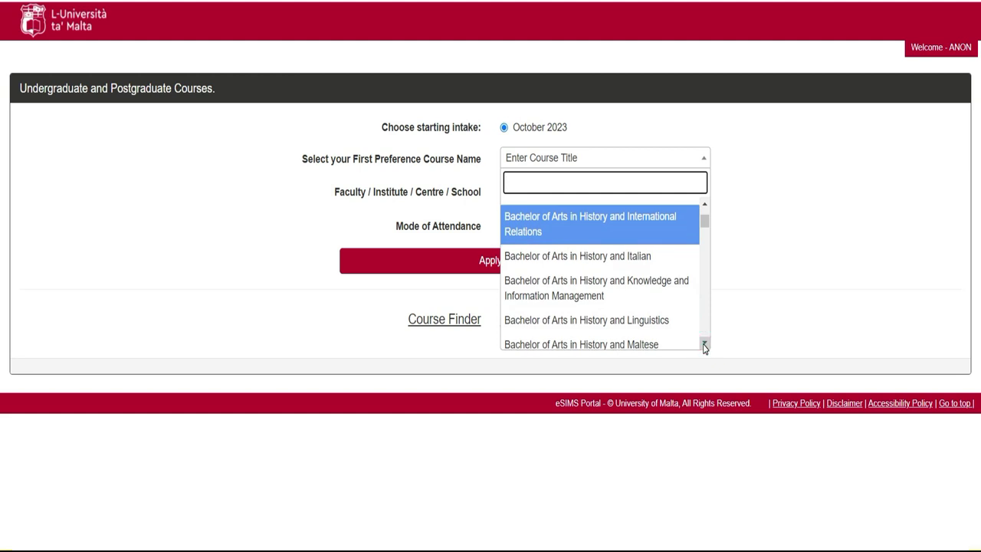
{"action": "left_click", "coordinate": [705, 344]}
{"action": "left_click", "coordinate": [705, 344]}
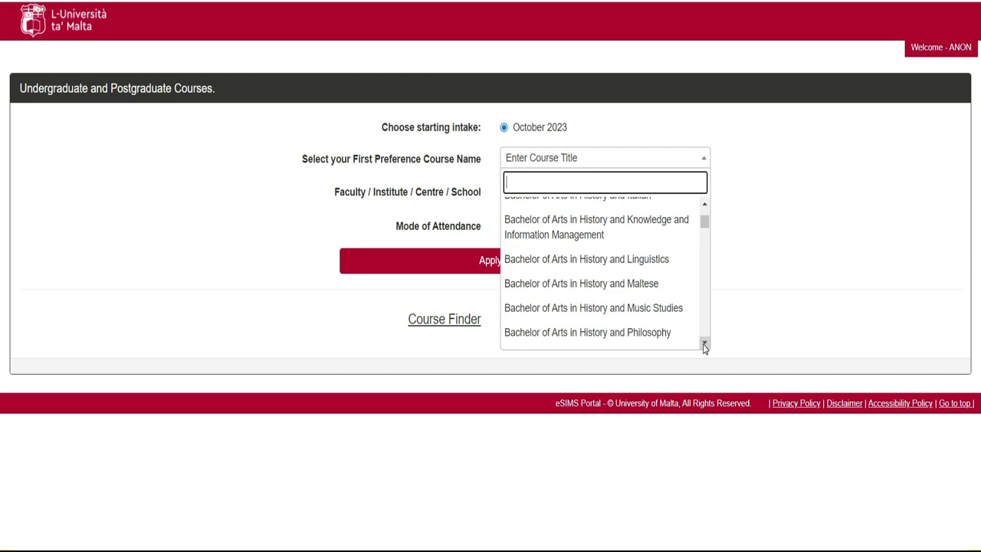
{"action": "left_click", "coordinate": [705, 344]}
{"action": "left_click", "coordinate": [705, 344]}
{"action": "left_click", "coordinate": [706, 344]}
{"action": "left_click", "coordinate": [706, 344]}
{"action": "left_click", "coordinate": [705, 345]}
{"action": "left_click", "coordinate": [704, 345]}
{"action": "left_click", "coordinate": [705, 345]}
{"action": "left_click", "coordinate": [704, 345]}
{"action": "left_click", "coordinate": [704, 345]}
{"action": "left_click", "coordinate": [705, 345]}
{"action": "left_click", "coordinate": [705, 345]}
{"action": "left_click", "coordinate": [705, 345]}
{"action": "left_click", "coordinate": [705, 345]}
{"action": "left_click", "coordinate": [704, 344]}
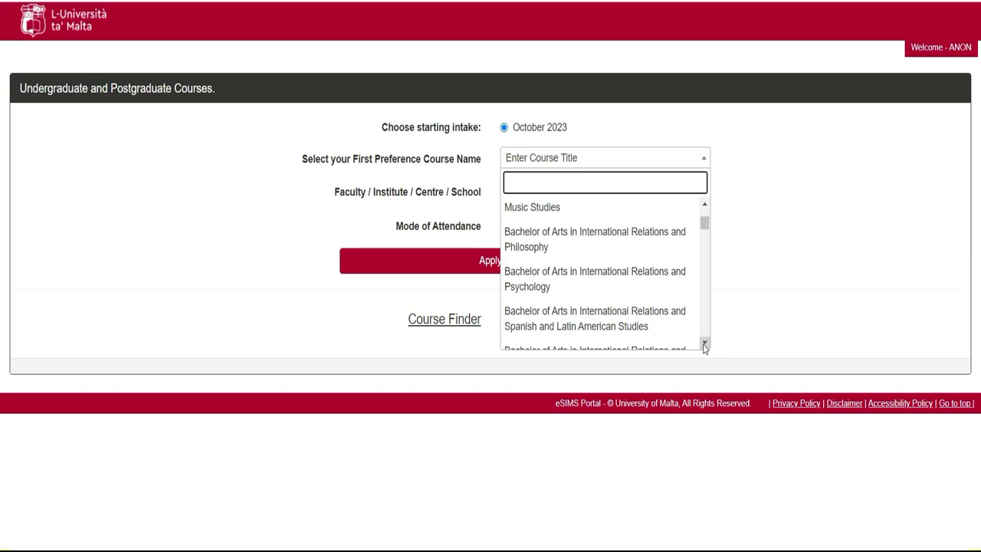
{"action": "left_click", "coordinate": [704, 344]}
{"action": "left_click", "coordinate": [704, 345]}
{"action": "left_click", "coordinate": [704, 345]}
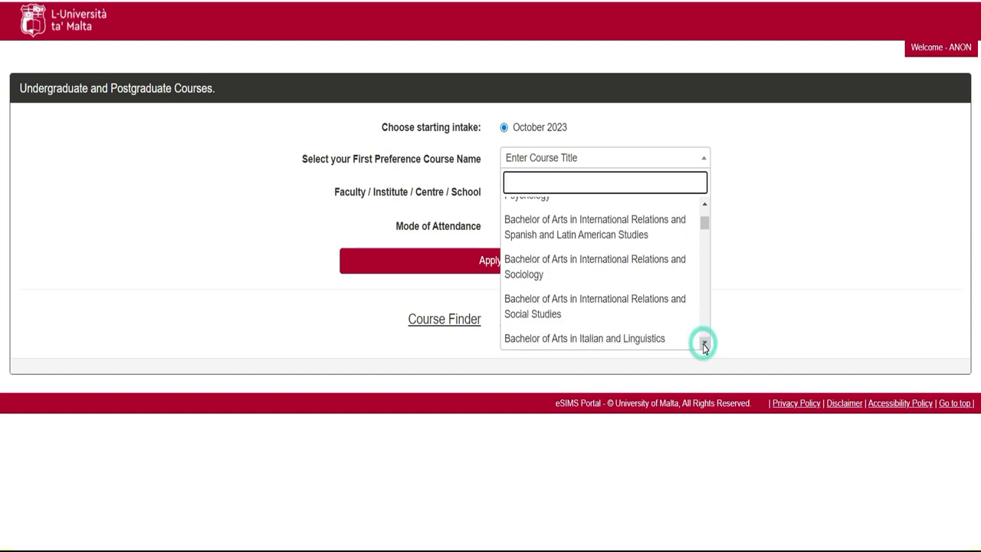
{"action": "left_click", "coordinate": [704, 345]}
{"action": "left_click", "coordinate": [705, 345]}
{"action": "left_click", "coordinate": [705, 345]}
{"action": "left_click", "coordinate": [704, 345]}
{"action": "left_click", "coordinate": [704, 345]}
{"action": "left_click", "coordinate": [705, 345]}
{"action": "left_click", "coordinate": [704, 345]}
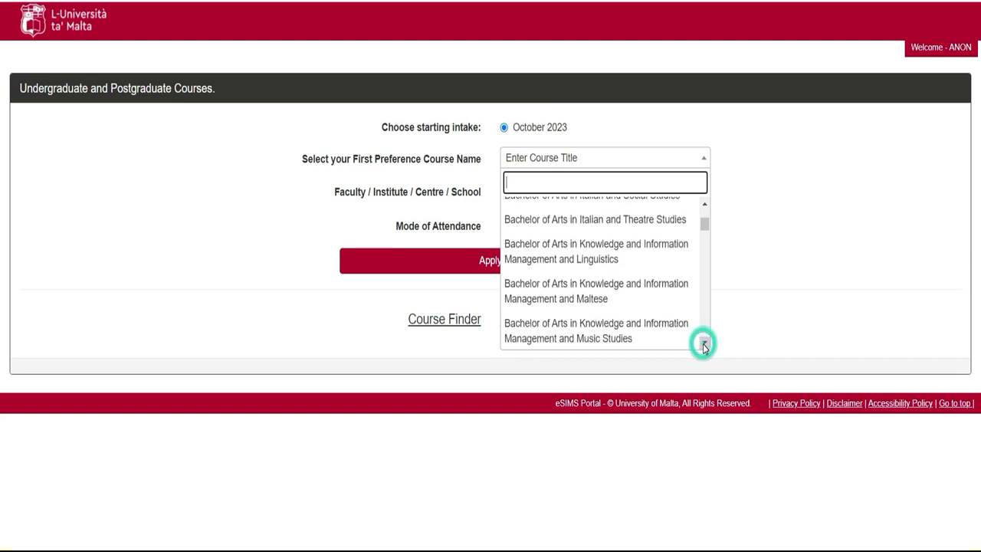
{"action": "left_click", "coordinate": [705, 345]}
{"action": "left_click", "coordinate": [704, 345]}
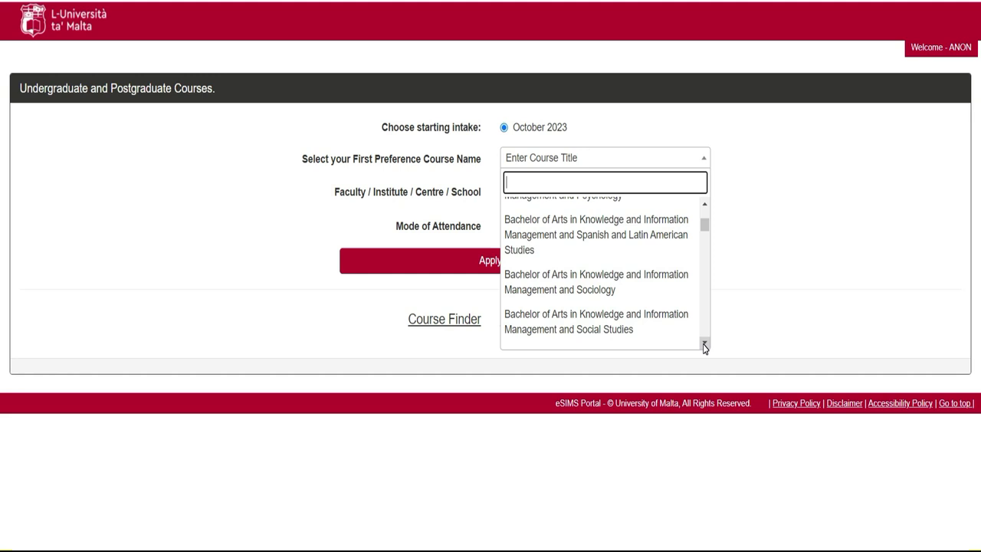
{"action": "left_click", "coordinate": [704, 345]}
{"action": "left_click", "coordinate": [705, 345]}
{"action": "left_click", "coordinate": [705, 345]}
{"action": "left_click", "coordinate": [704, 345]}
{"action": "left_click", "coordinate": [704, 345]}
{"action": "left_click", "coordinate": [704, 345]}
{"action": "left_click", "coordinate": [704, 345]}
{"action": "left_click", "coordinate": [704, 345]}
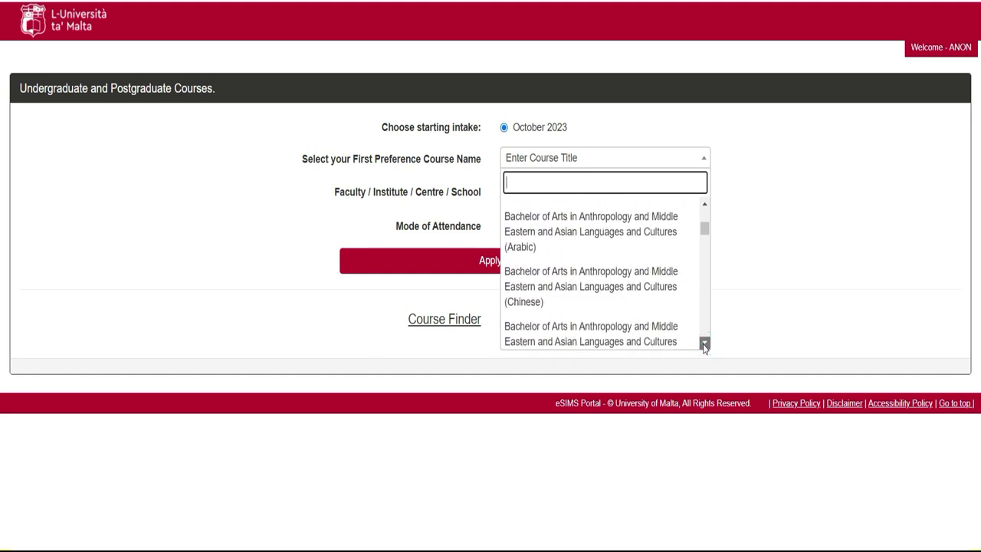
{"action": "left_click", "coordinate": [704, 344]}
{"action": "left_click", "coordinate": [704, 321]}
{"action": "left_click", "coordinate": [704, 321]}
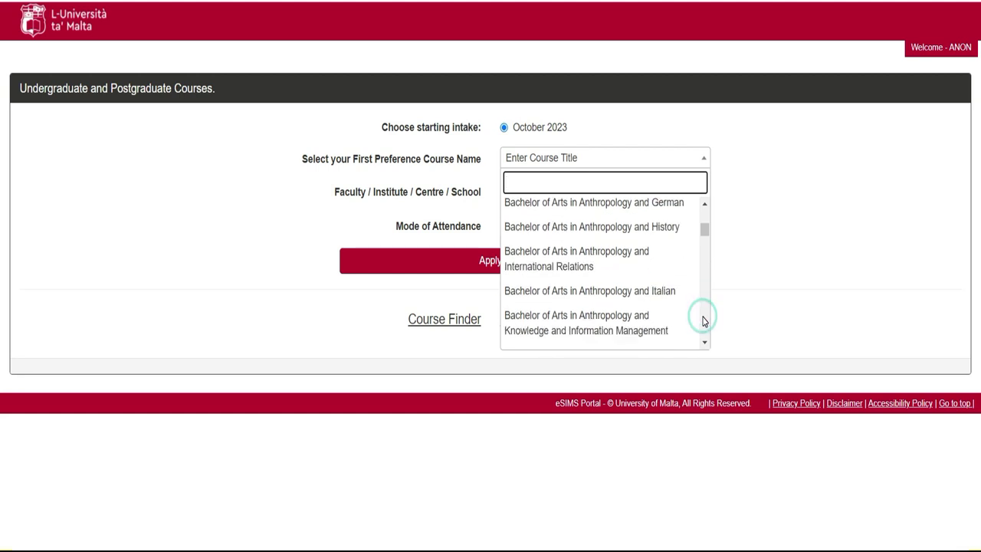
{"action": "left_click", "coordinate": [704, 321]}
{"action": "left_click", "coordinate": [704, 321]}
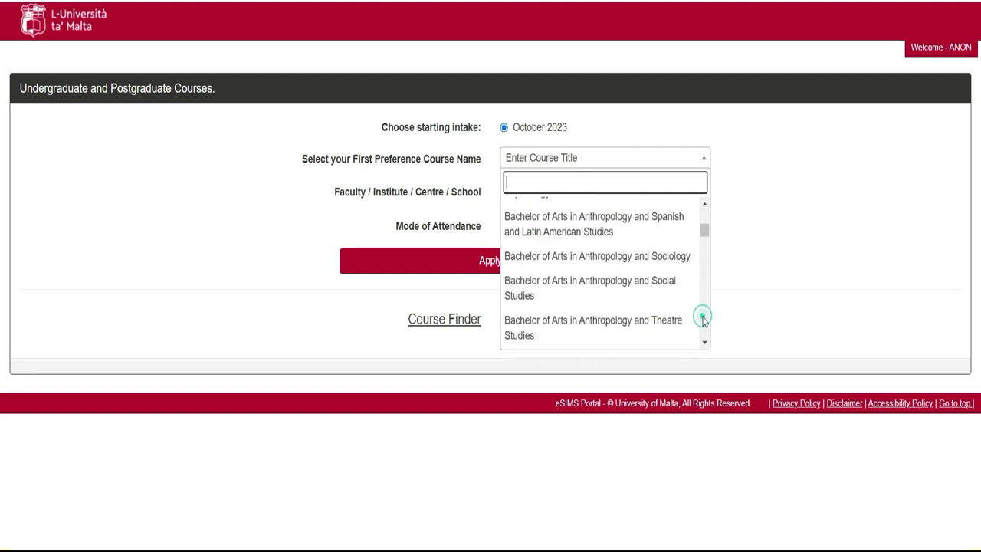
{"action": "left_click", "coordinate": [705, 321]}
{"action": "left_click", "coordinate": [704, 321]}
{"action": "left_click", "coordinate": [704, 321]}
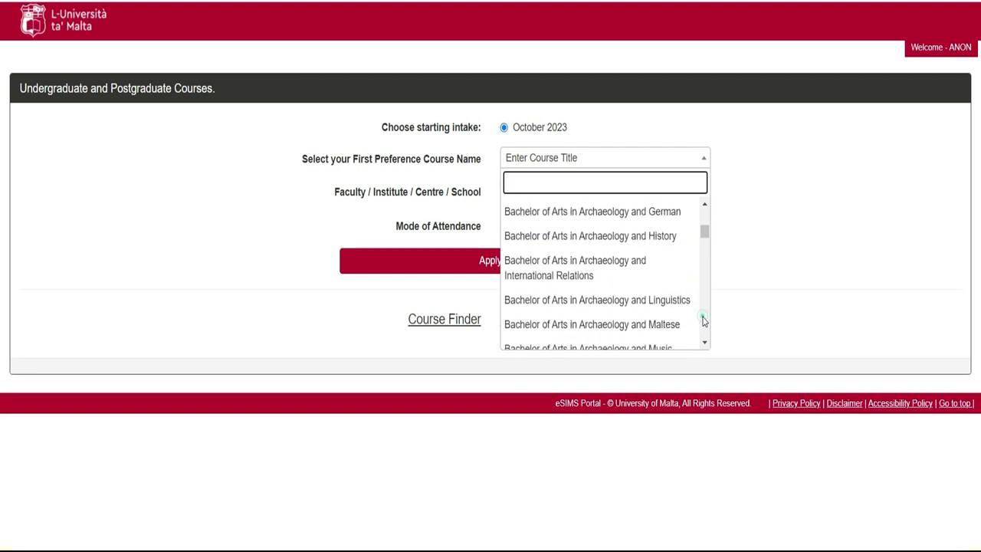
{"action": "left_click", "coordinate": [704, 321]}
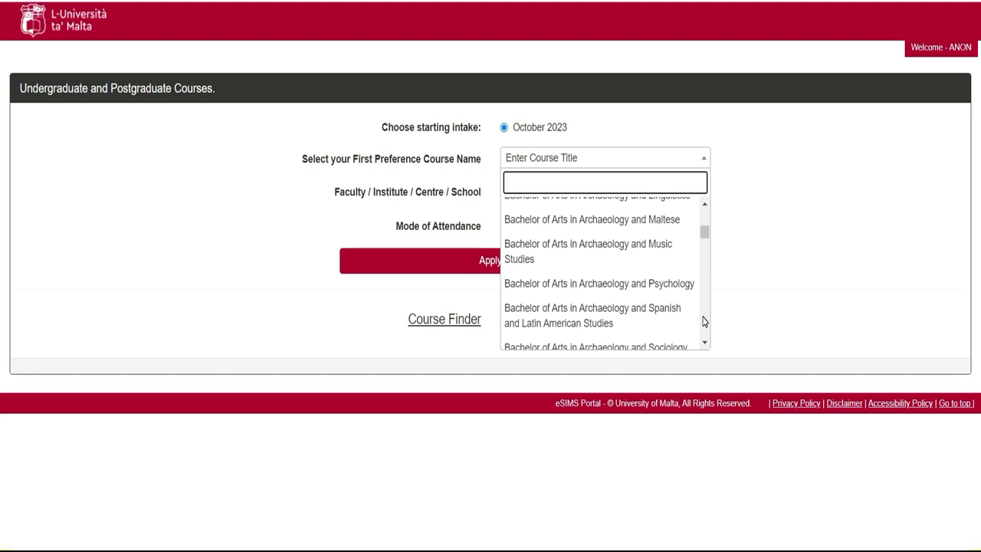
{"action": "left_click", "coordinate": [704, 321]}
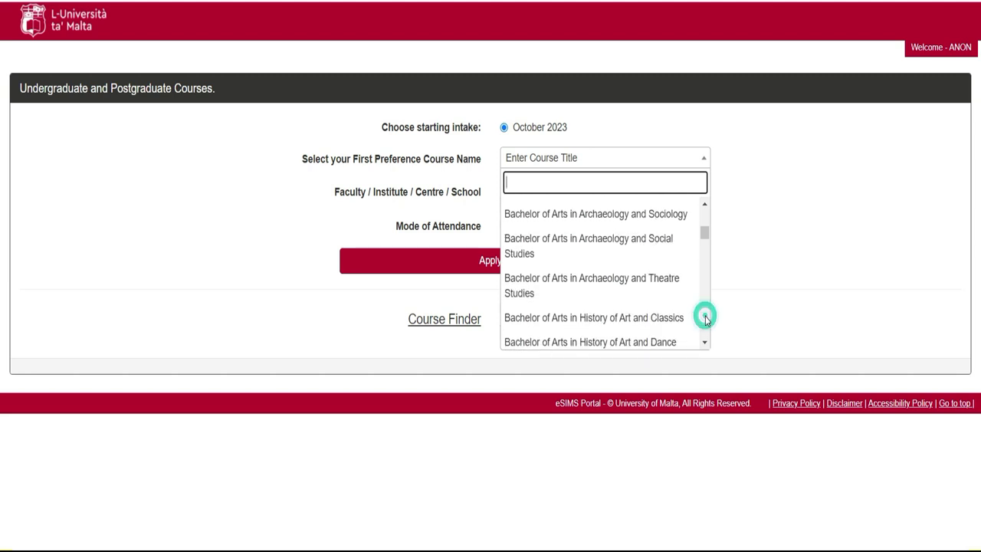
{"action": "left_click", "coordinate": [704, 322]}
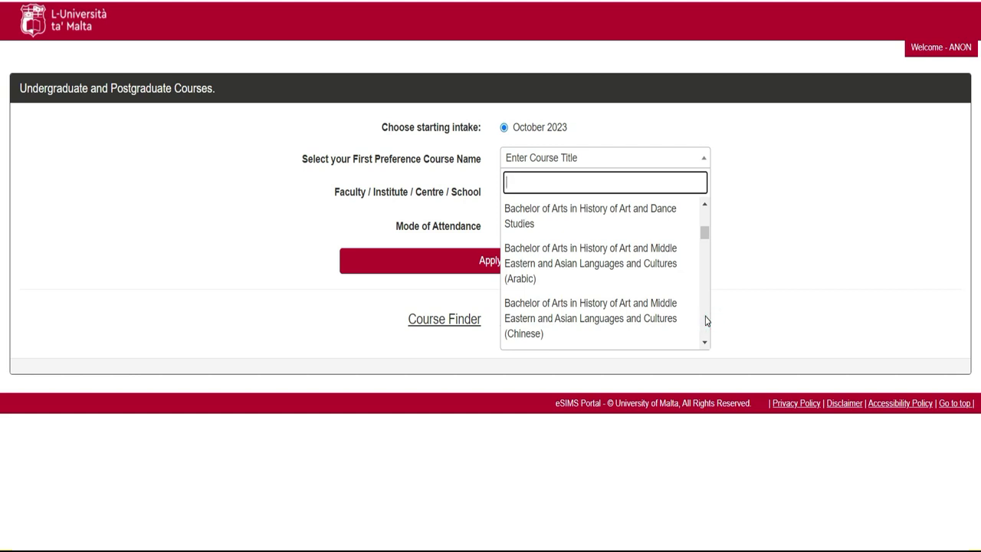
{"action": "left_click", "coordinate": [706, 320]}
{"action": "left_click", "coordinate": [705, 320]}
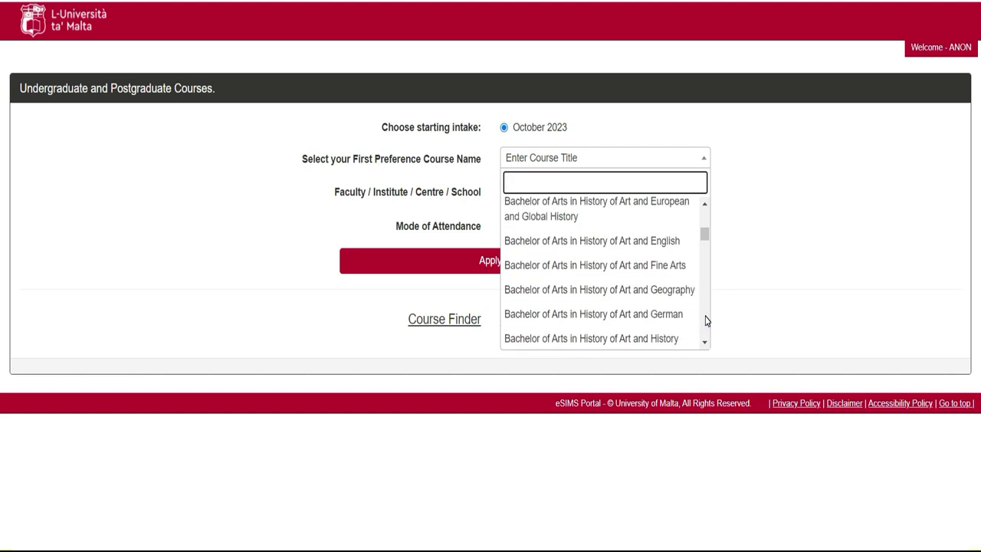
{"action": "left_click", "coordinate": [706, 321]}
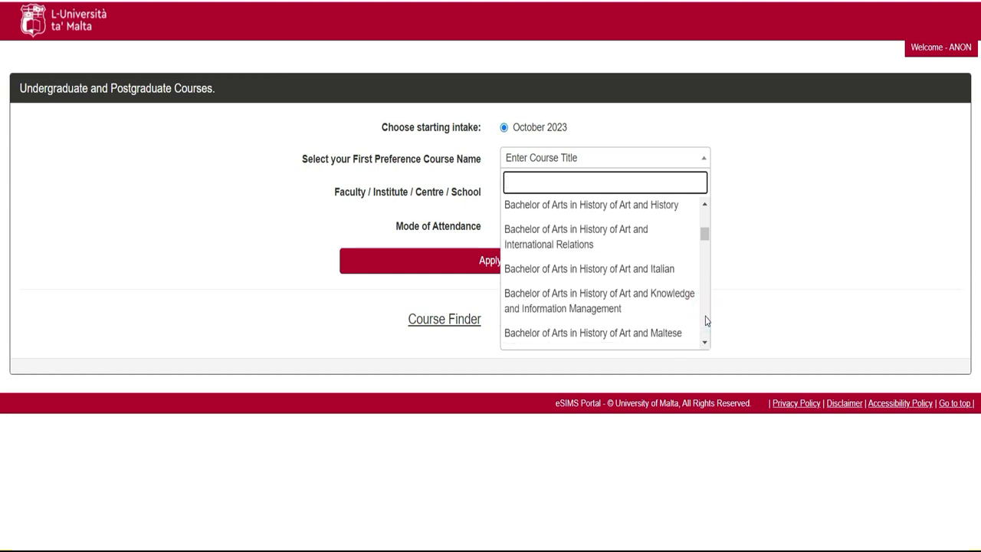
{"action": "left_click", "coordinate": [706, 320]}
{"action": "left_click", "coordinate": [706, 321]}
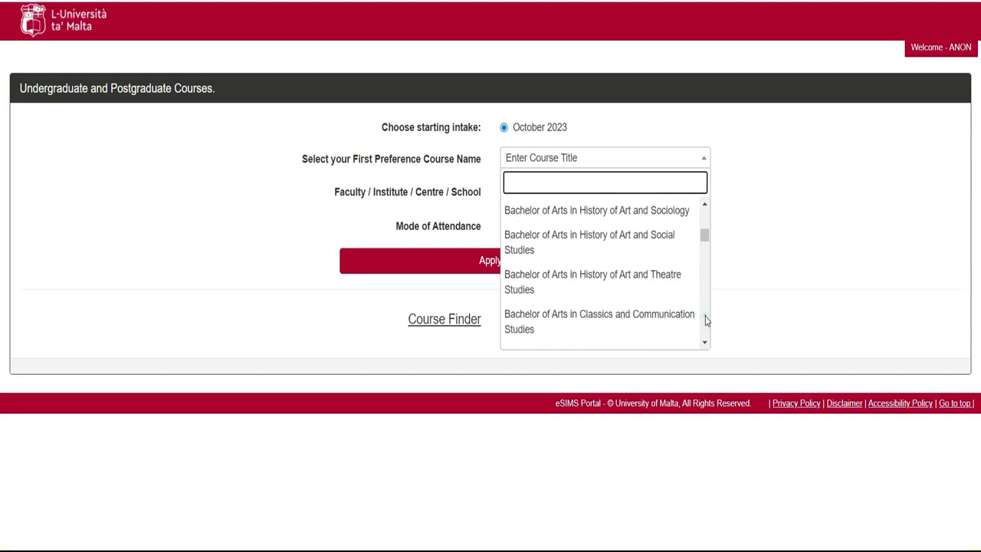
{"action": "left_click", "coordinate": [706, 321]}
{"action": "left_click", "coordinate": [706, 320]}
{"action": "left_click", "coordinate": [706, 321]}
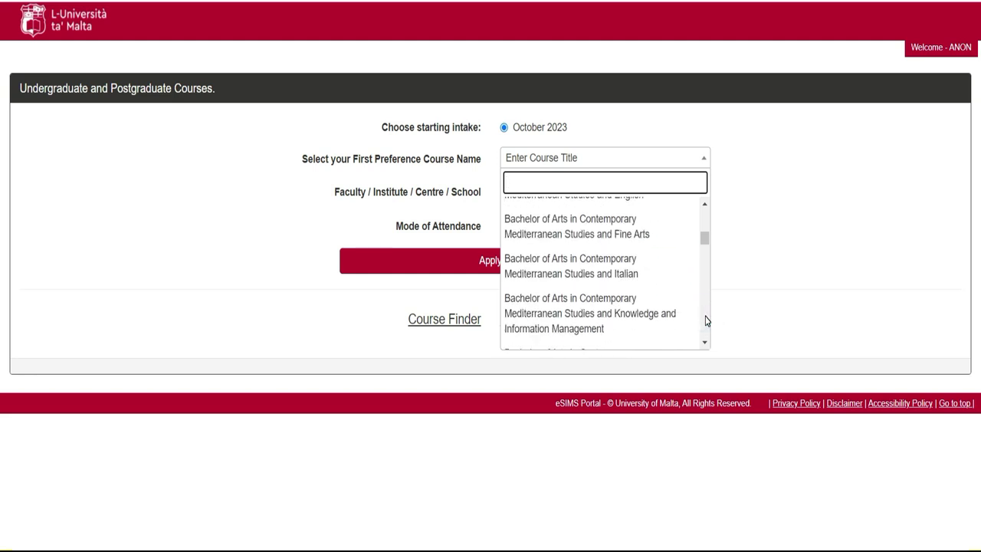
{"action": "left_click", "coordinate": [706, 320]}
{"action": "left_click", "coordinate": [706, 321]}
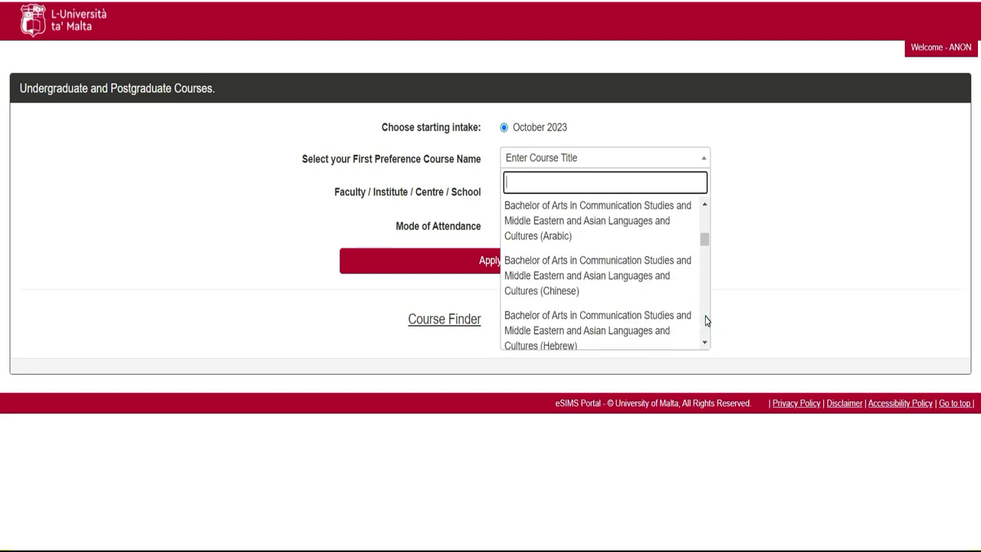
{"action": "left_click", "coordinate": [706, 321]}
{"action": "left_click", "coordinate": [706, 321]}
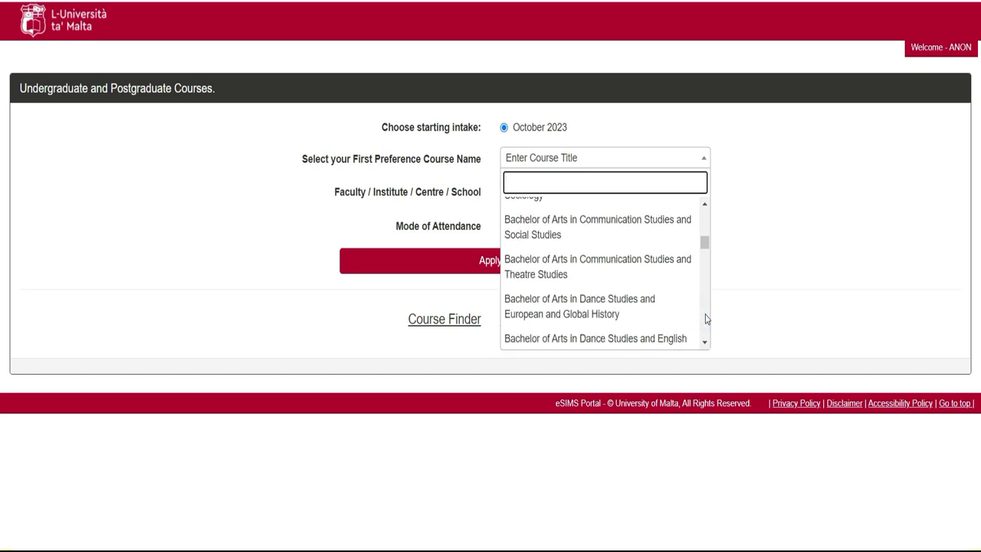
{"action": "left_click_drag", "start_coordinate": [705, 245], "coordinate": [713, 335]}
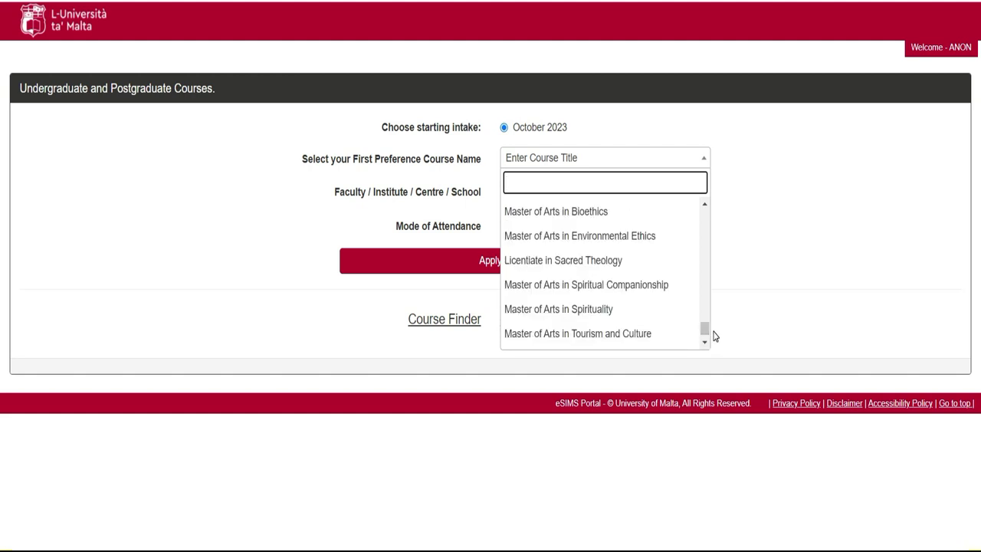
Step: Step back up past the Mathematics entries until Master of Science in Physics is visible
{"action": "left_click", "coordinate": [705, 205]}
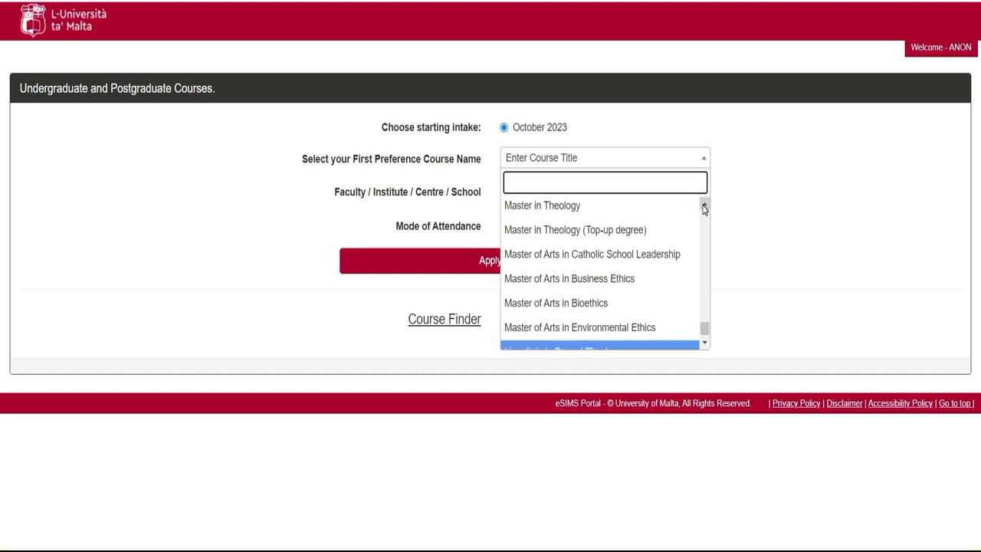
{"action": "left_click", "coordinate": [704, 205]}
{"action": "left_click", "coordinate": [705, 205]}
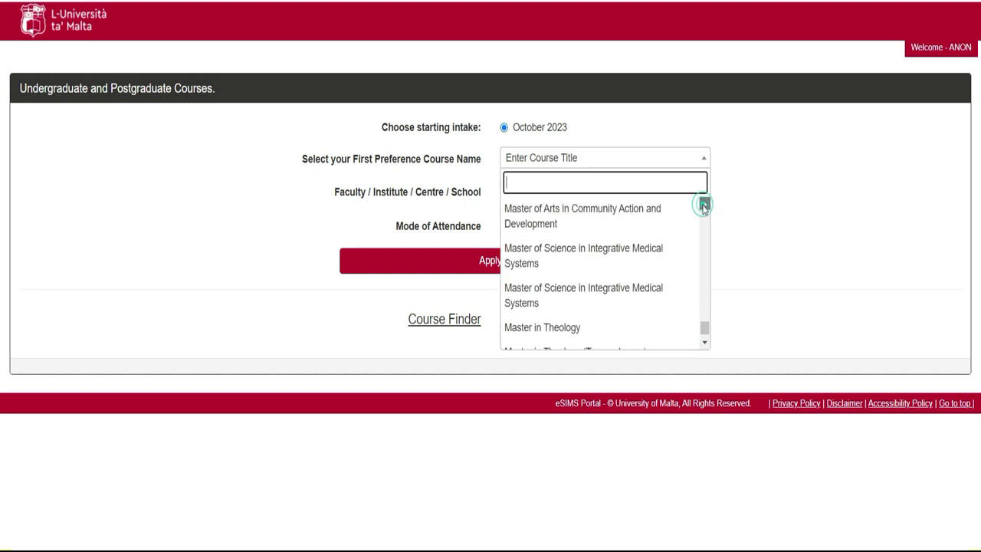
{"action": "left_click", "coordinate": [704, 206]}
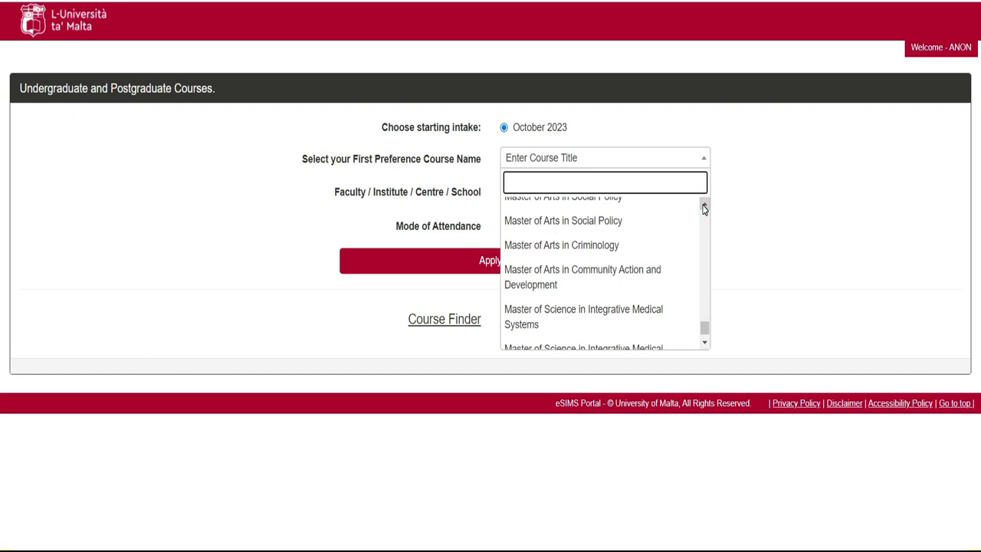
{"action": "left_click", "coordinate": [704, 206]}
{"action": "left_click", "coordinate": [705, 206]}
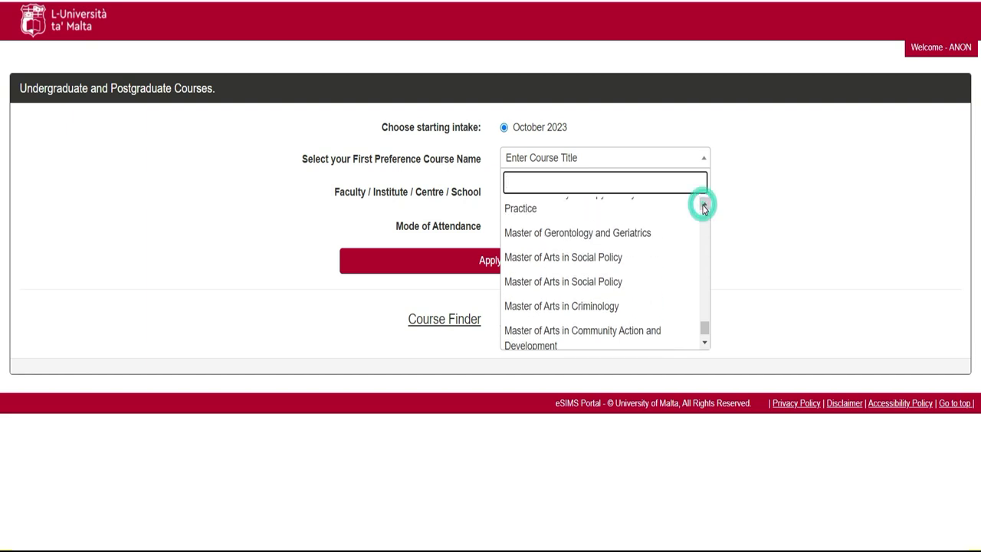
{"action": "left_click", "coordinate": [705, 206]}
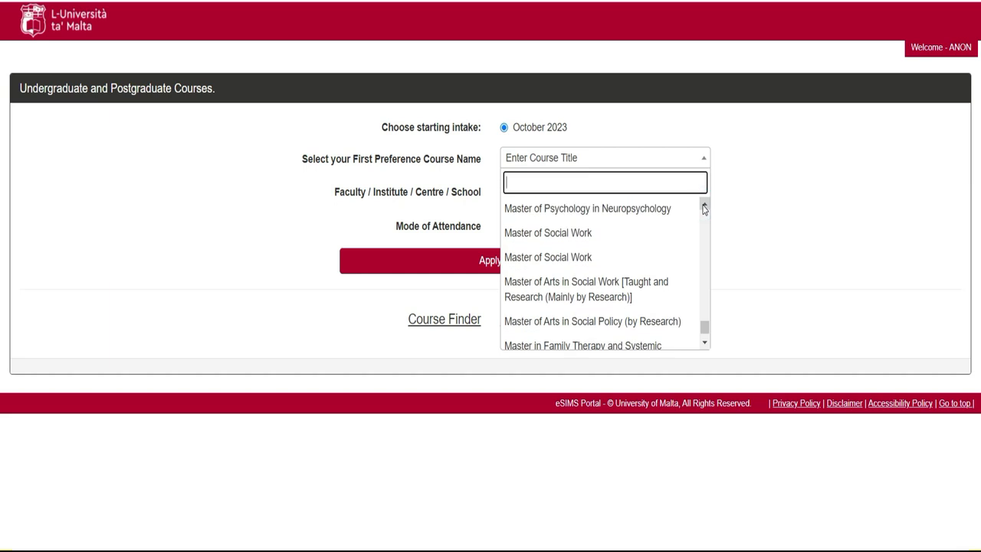
{"action": "left_click", "coordinate": [704, 207]}
{"action": "left_click", "coordinate": [705, 207]}
{"action": "left_click", "coordinate": [704, 206]}
{"action": "left_click", "coordinate": [704, 207]}
{"action": "left_click", "coordinate": [704, 207]}
{"action": "left_click", "coordinate": [704, 207]}
{"action": "left_click", "coordinate": [704, 207]}
{"action": "left_click", "coordinate": [704, 206]}
{"action": "left_click", "coordinate": [705, 207]}
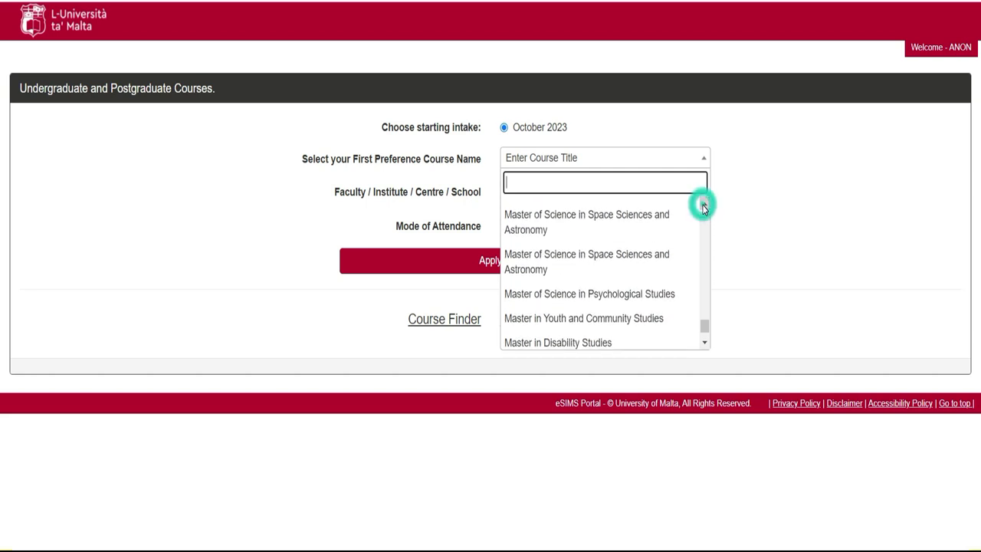
{"action": "left_click", "coordinate": [704, 207]}
{"action": "left_click", "coordinate": [704, 207]}
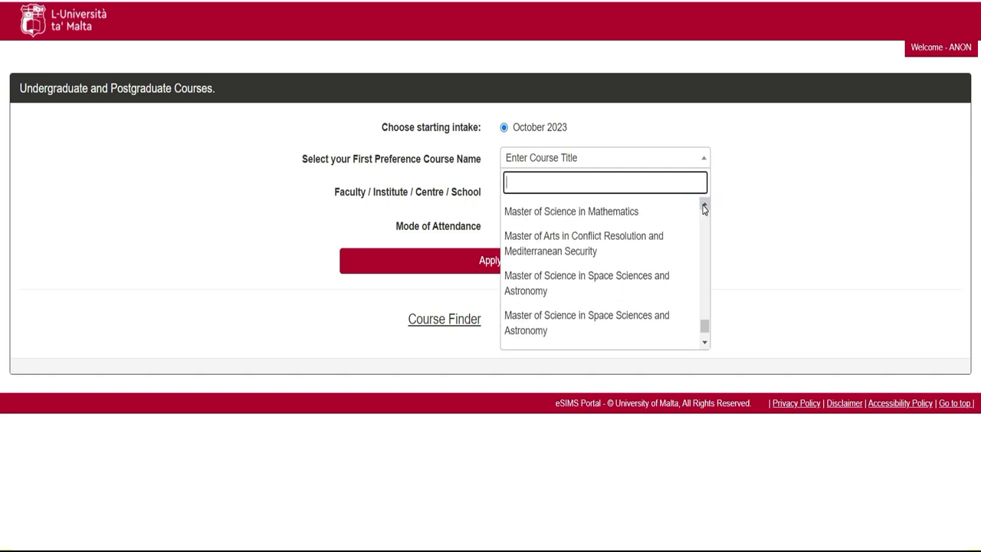
{"action": "left_click", "coordinate": [705, 207]}
{"action": "left_click", "coordinate": [704, 207]}
{"action": "left_click", "coordinate": [705, 207]}
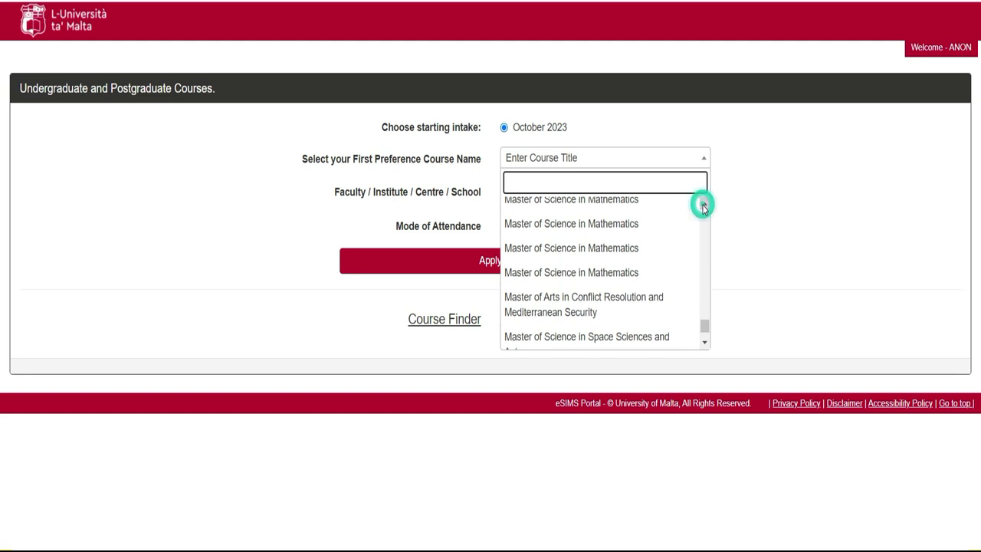
{"action": "left_click", "coordinate": [704, 207]}
{"action": "left_click", "coordinate": [705, 207]}
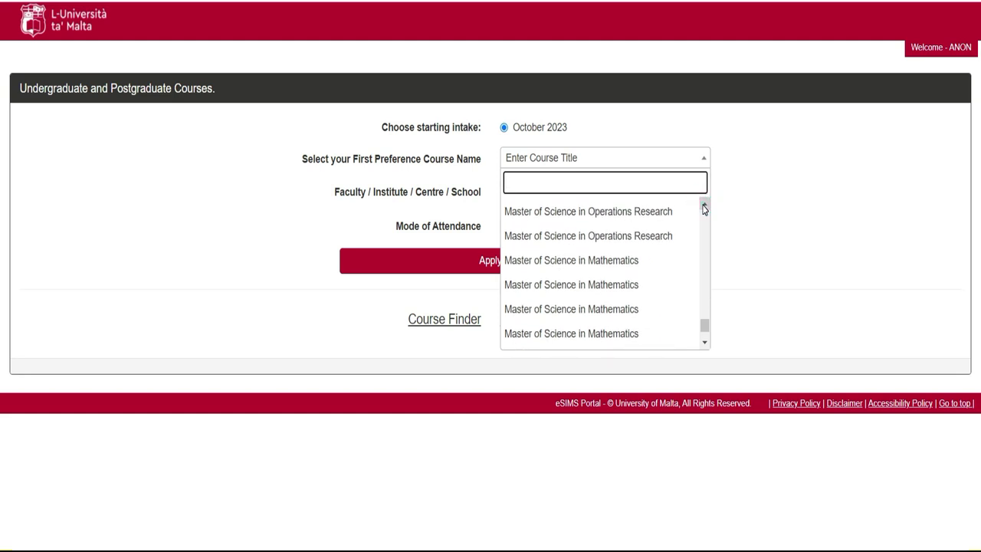
{"action": "left_click", "coordinate": [705, 207]}
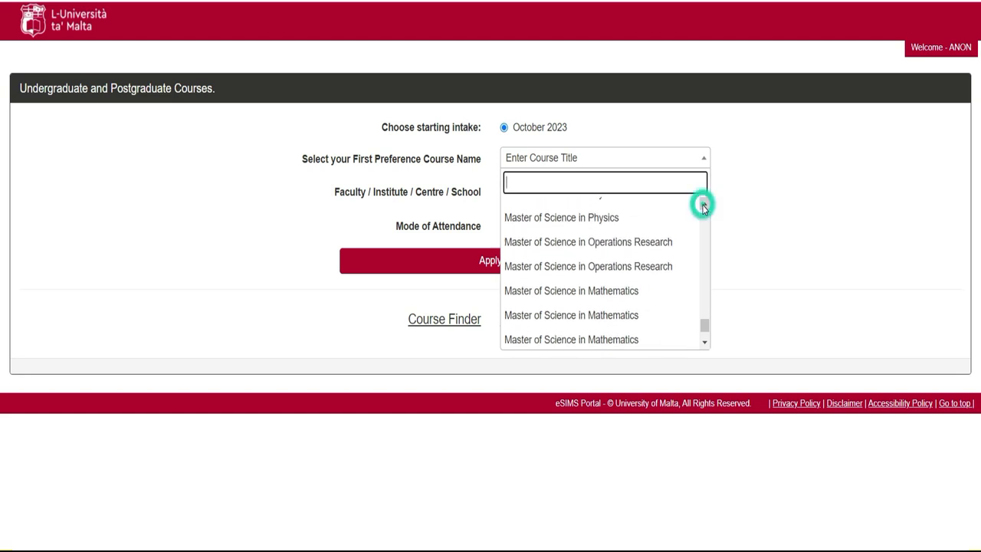
{"action": "left_click", "coordinate": [705, 207]}
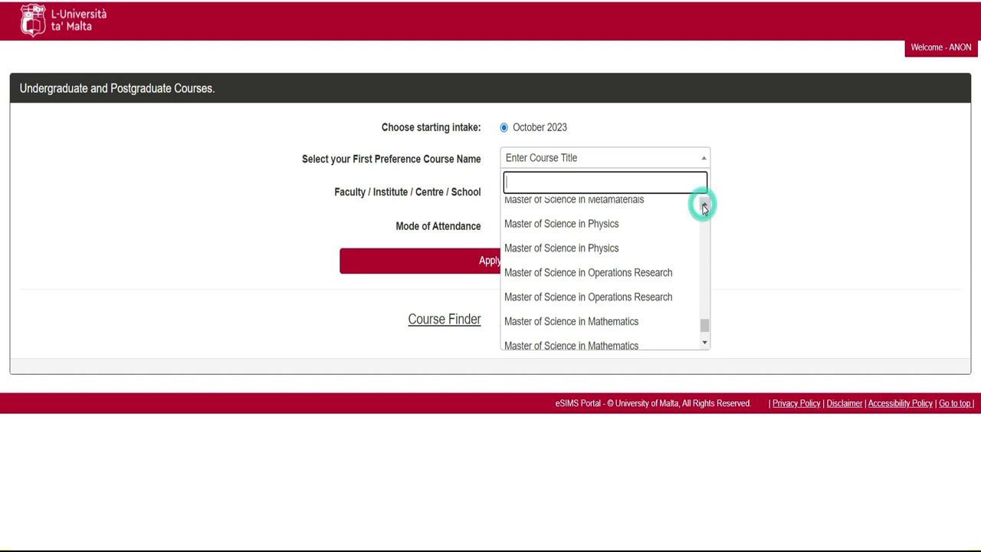
Step: Pick Master of Science in Physics as first preference and apply for it
{"action": "left_click", "coordinate": [602, 249]}
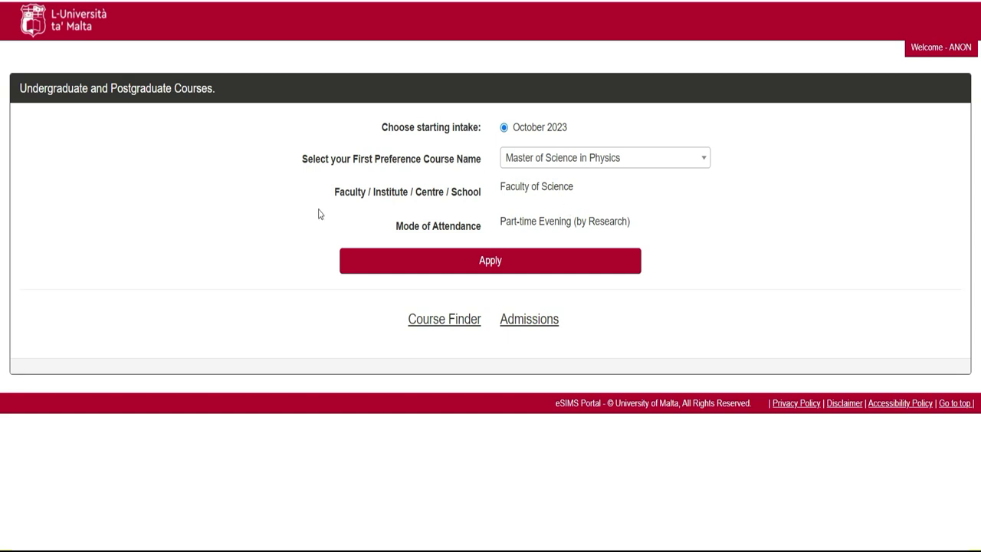
{"action": "left_click", "coordinate": [465, 266]}
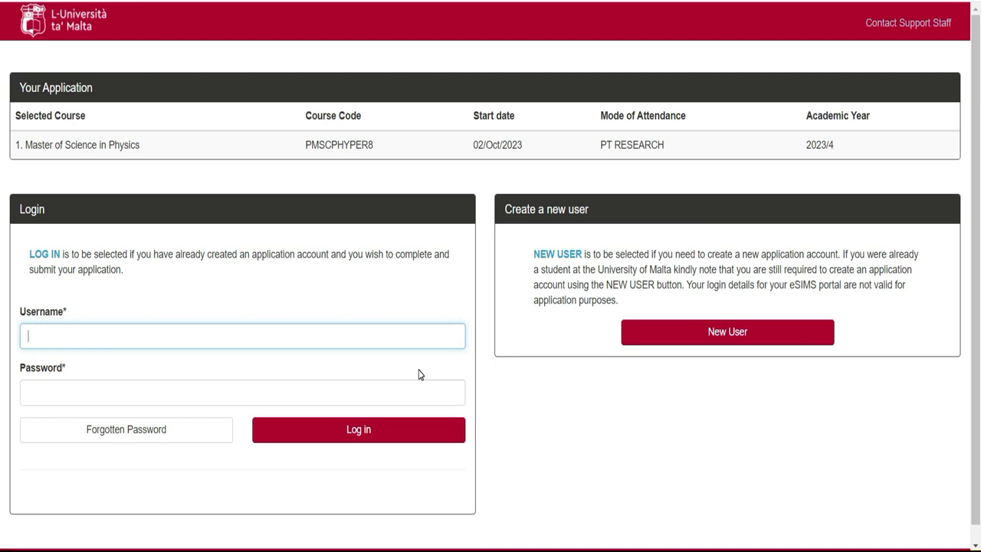
Step: Open the New User registration form
{"action": "left_click", "coordinate": [725, 335]}
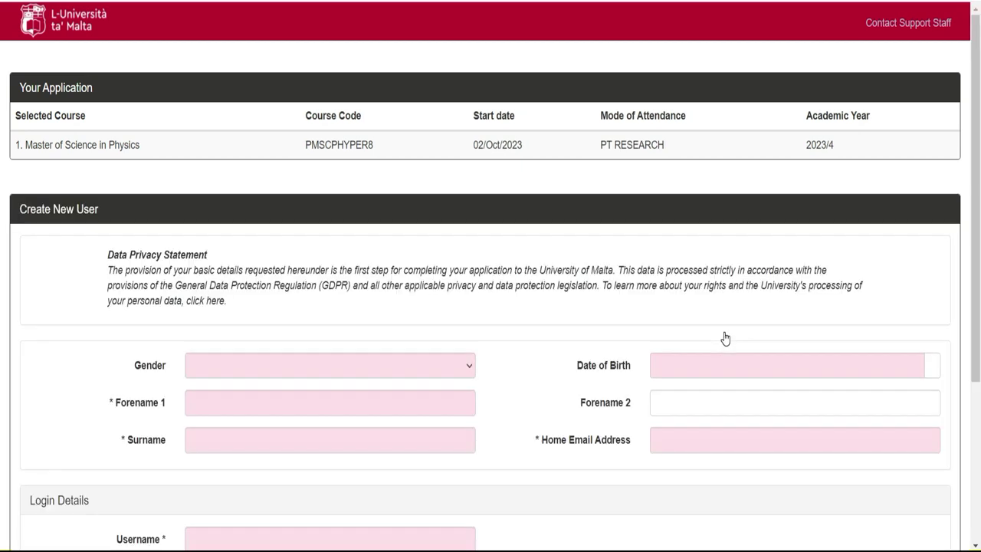
{"action": "scroll", "coordinate": [1, 113], "scroll_direction": "down", "scroll_amount": 3}
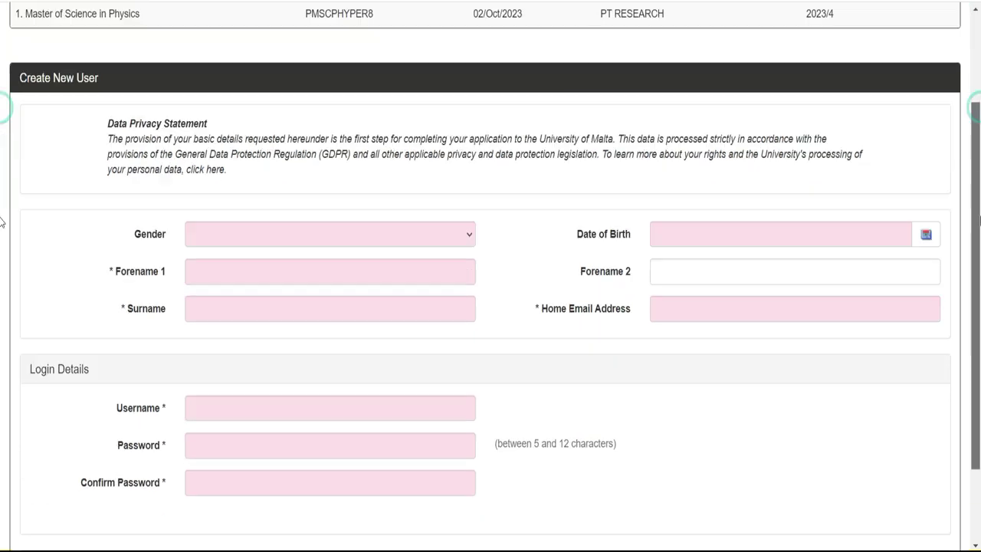
{"action": "scroll", "coordinate": [2, 285], "scroll_direction": "up", "scroll_amount": 1}
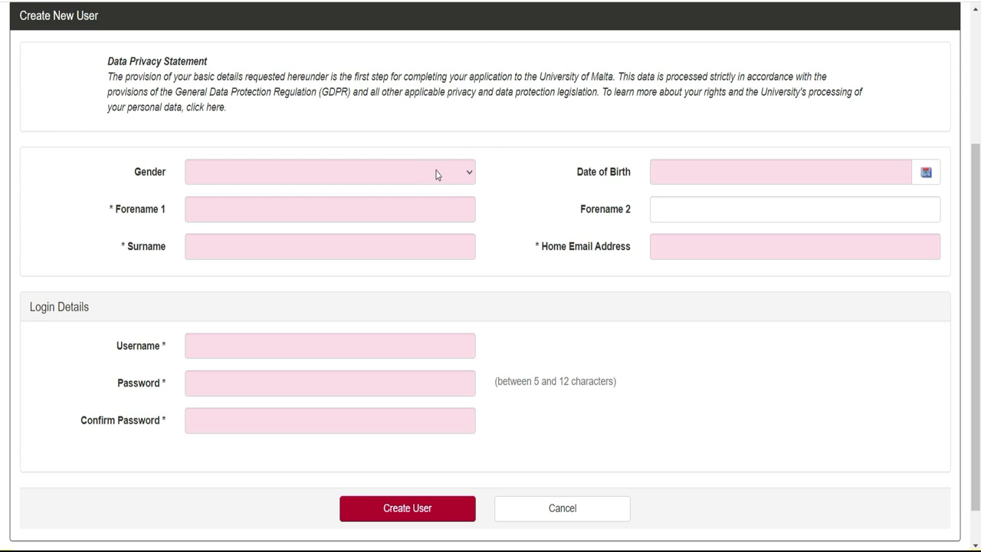
Step: Set Gender to Male and translate the registration page into French
{"action": "left_click", "coordinate": [455, 174]}
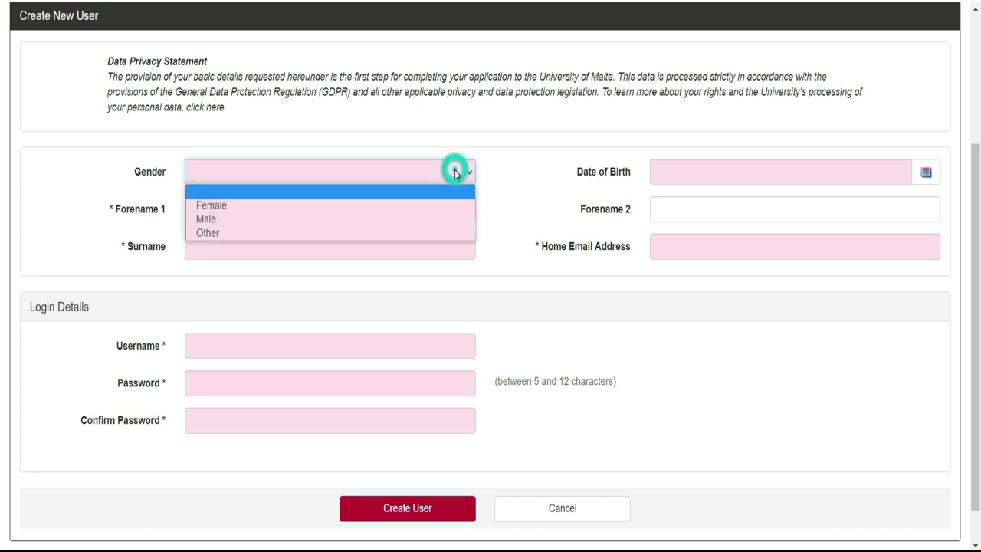
{"action": "left_click", "coordinate": [420, 205]}
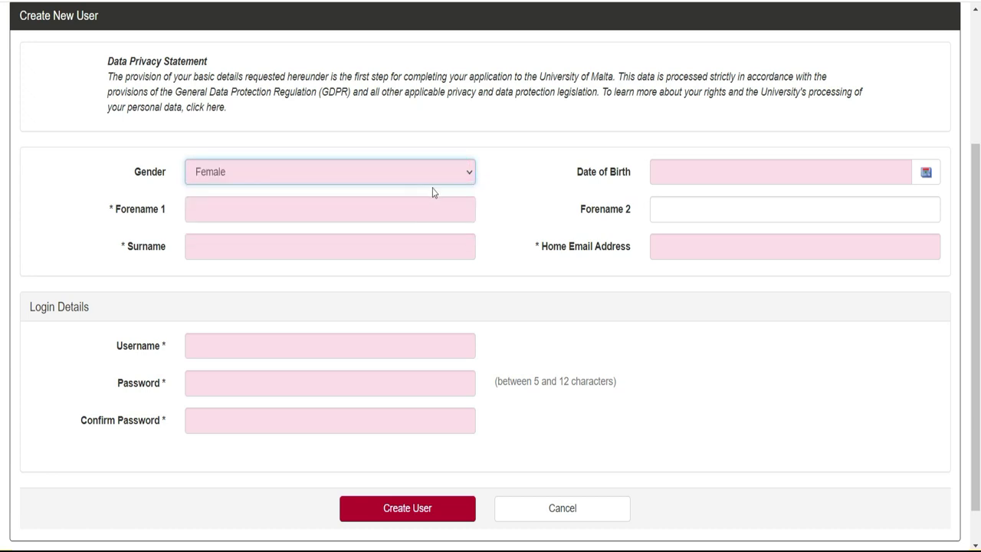
{"action": "left_click", "coordinate": [440, 181]}
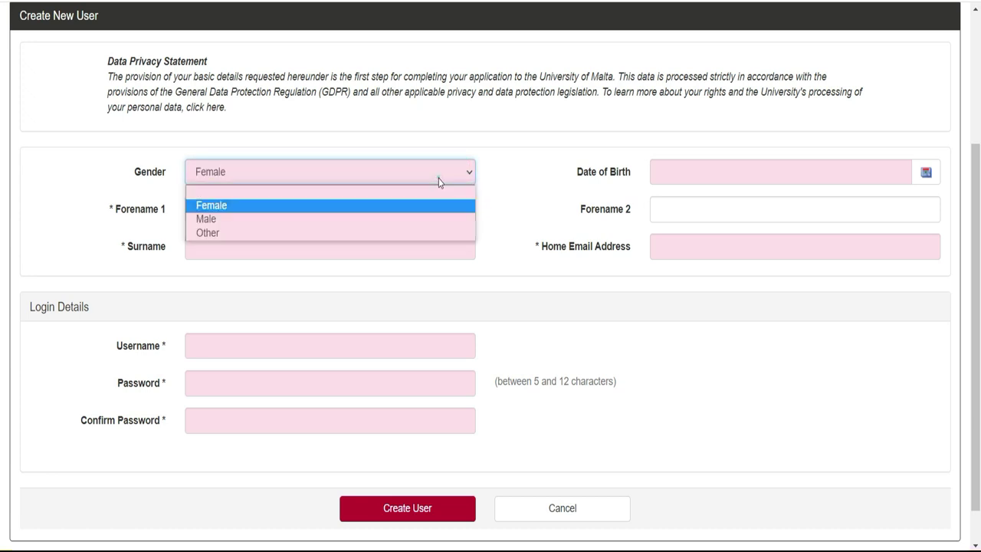
{"action": "left_click", "coordinate": [427, 221]}
{"action": "right_click", "coordinate": [741, 379]}
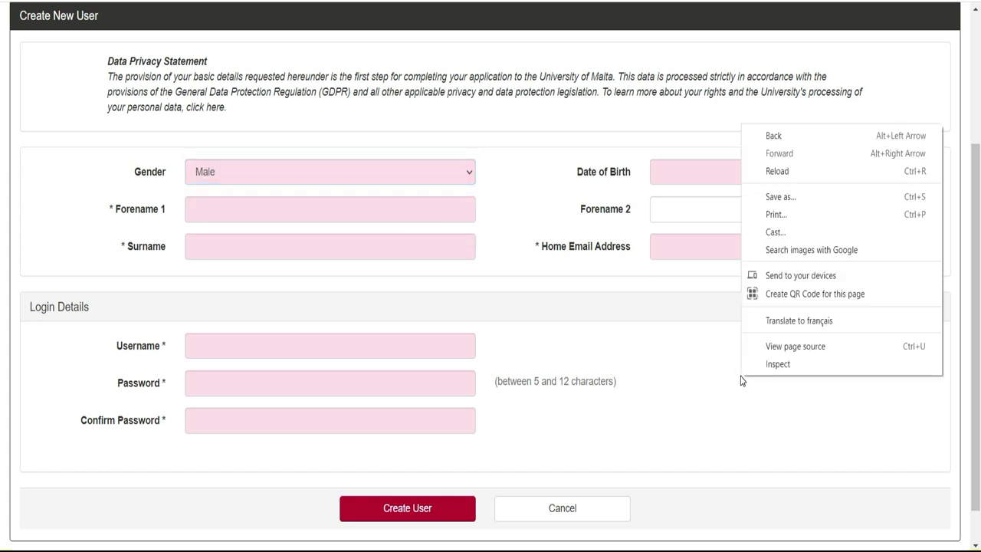
{"action": "left_click", "coordinate": [774, 322]}
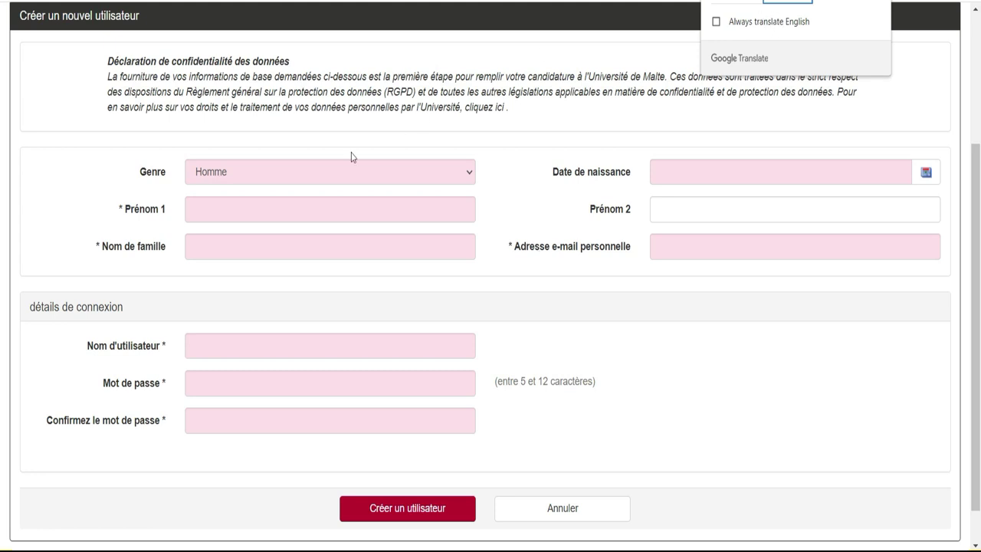
Step: Enter the applicant's first name and surname
{"action": "left_click", "coordinate": [364, 210]}
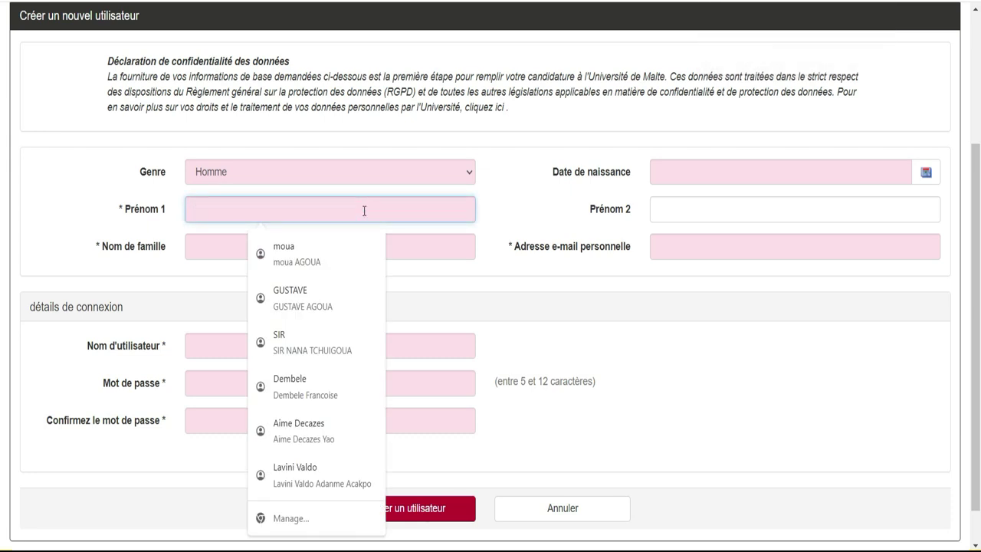
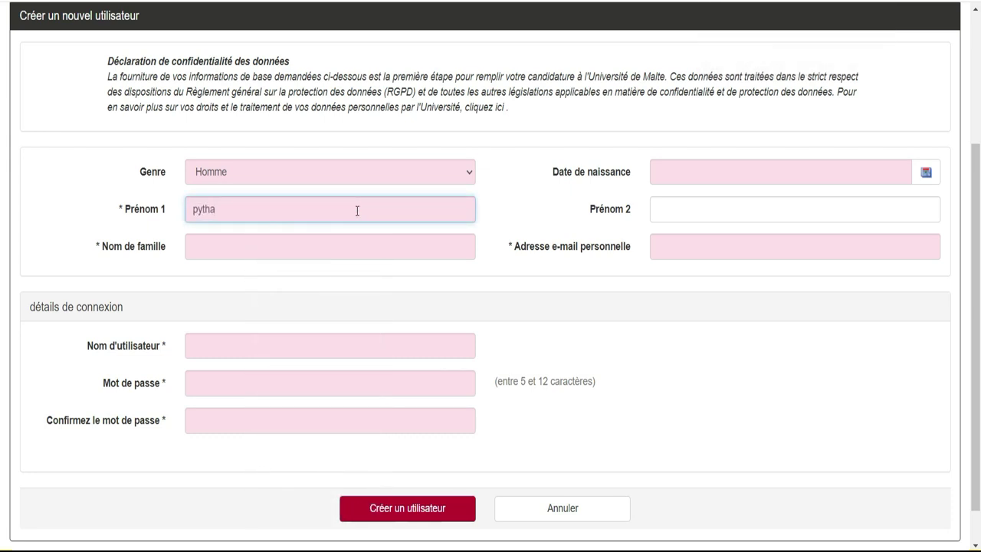
{"action": "left_click", "coordinate": [320, 246]}
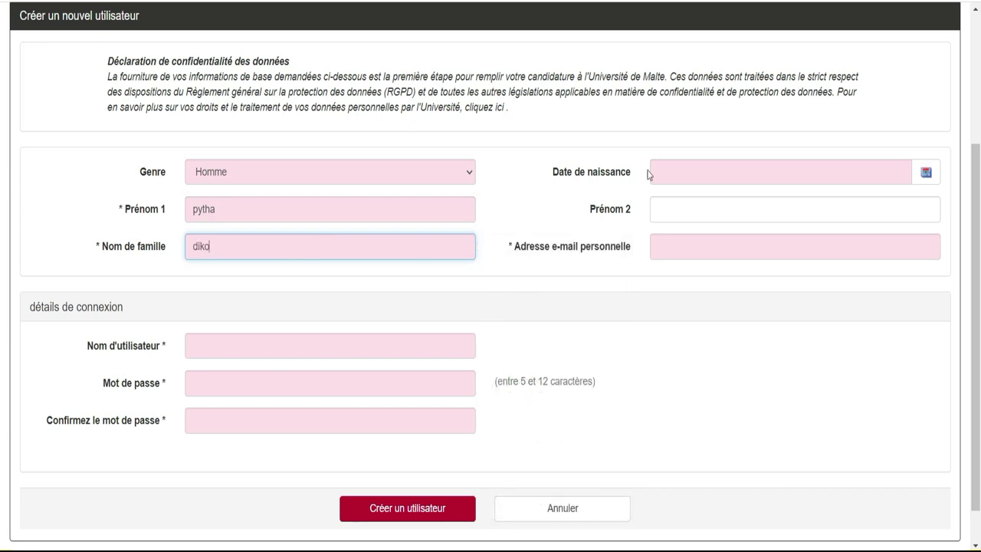
Step: Set the date of birth to 05/Jul/2005 using the calendar
{"action": "left_click", "coordinate": [731, 176]}
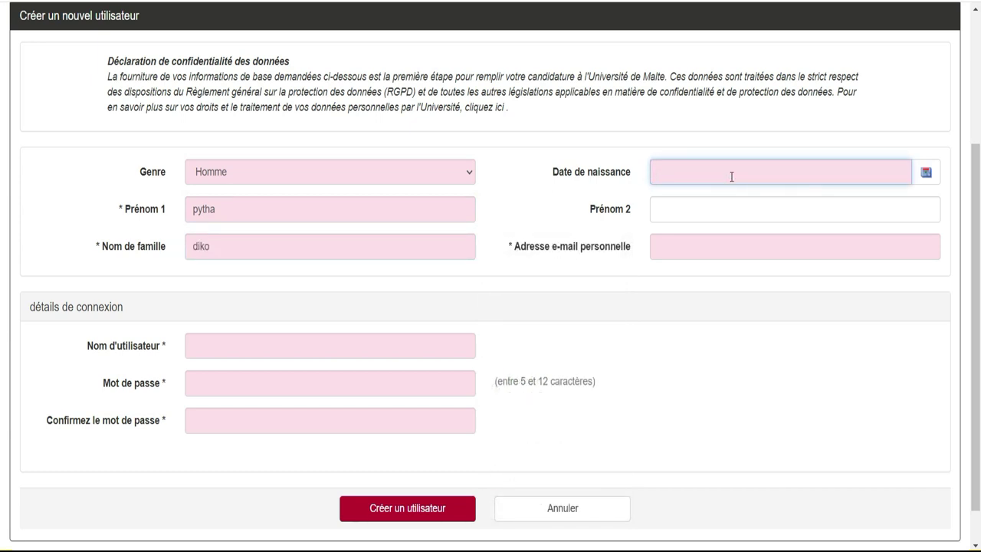
{"action": "left_click", "coordinate": [926, 173]}
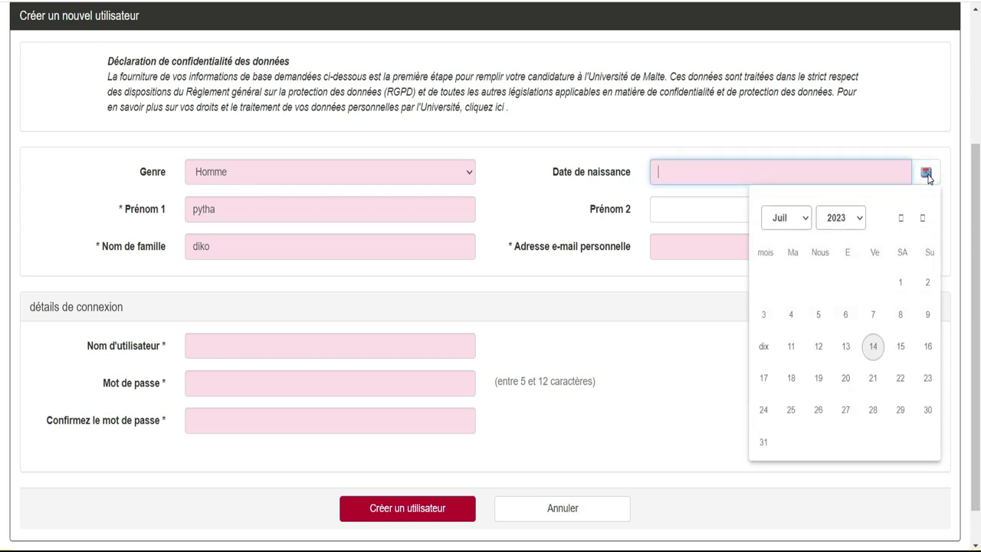
{"action": "left_click", "coordinate": [860, 220]}
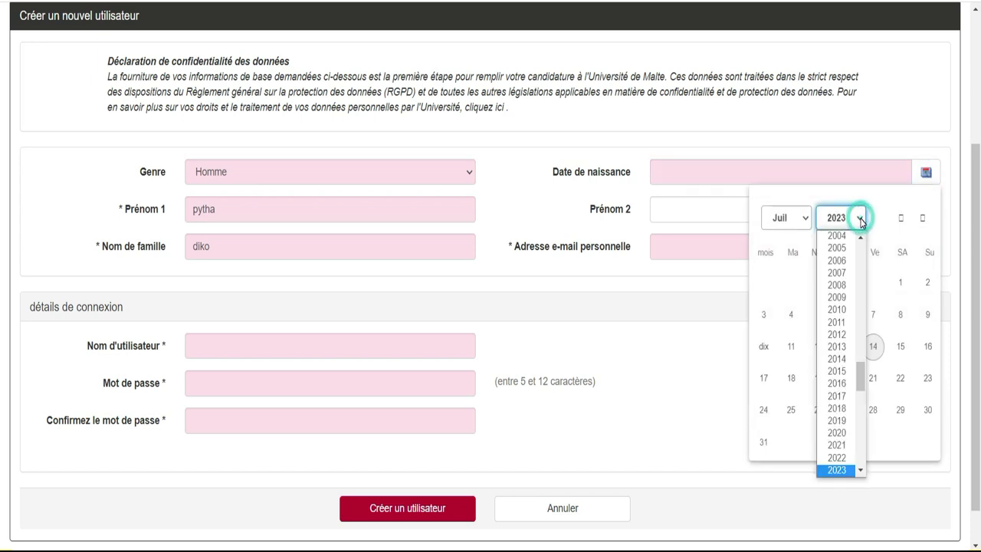
{"action": "left_click", "coordinate": [846, 248]}
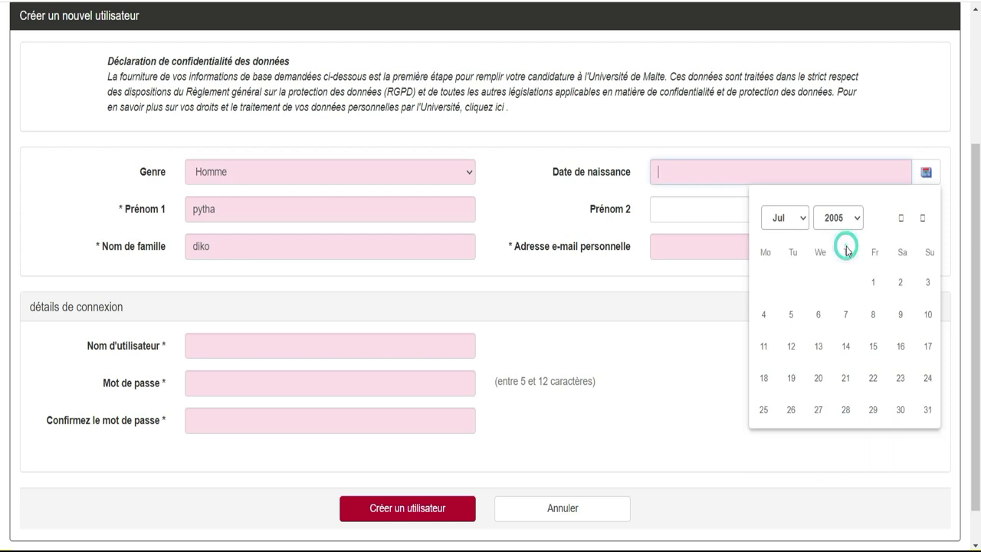
{"action": "left_click", "coordinate": [792, 314]}
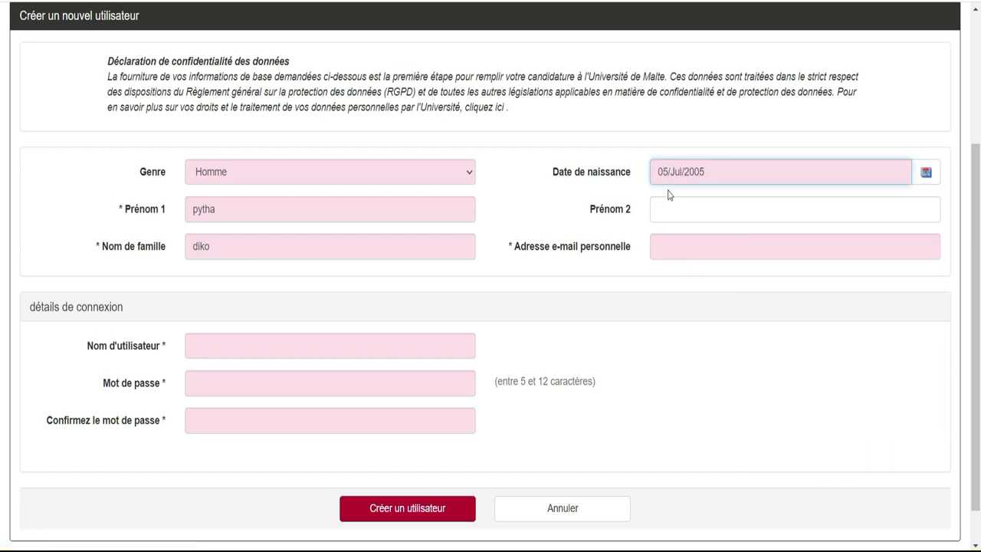
Step: Enter the applicant's personal Gmail address, correcting a typo
{"action": "left_click", "coordinate": [663, 245]}
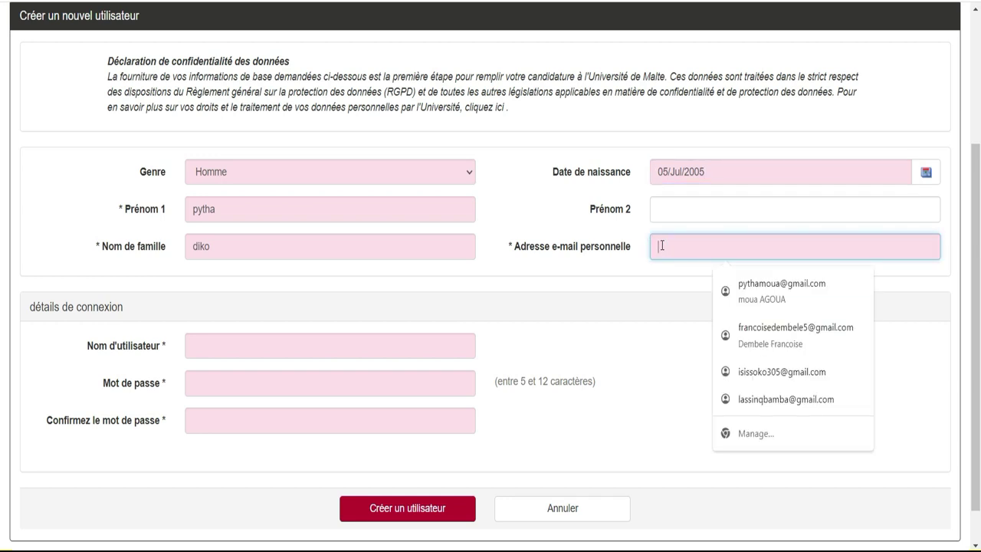
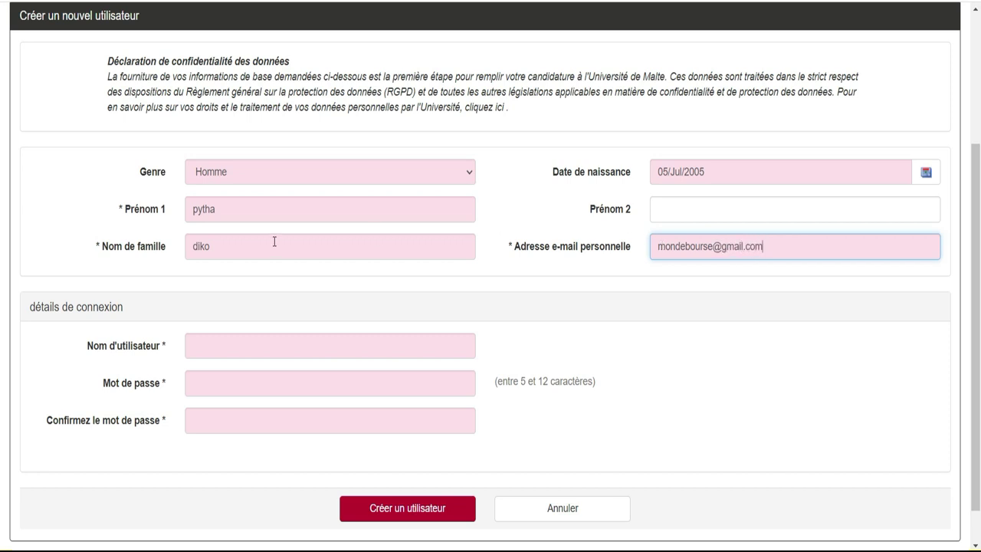
Step: Enter a username, password and password confirmation, then create the user account
{"action": "left_click", "coordinate": [210, 346]}
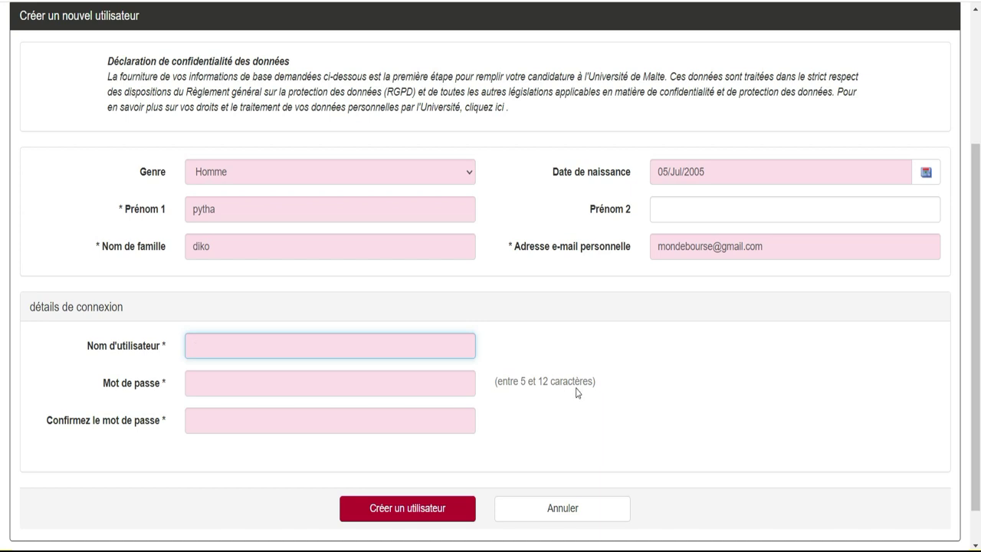
{"action": "left_click", "coordinate": [365, 388]}
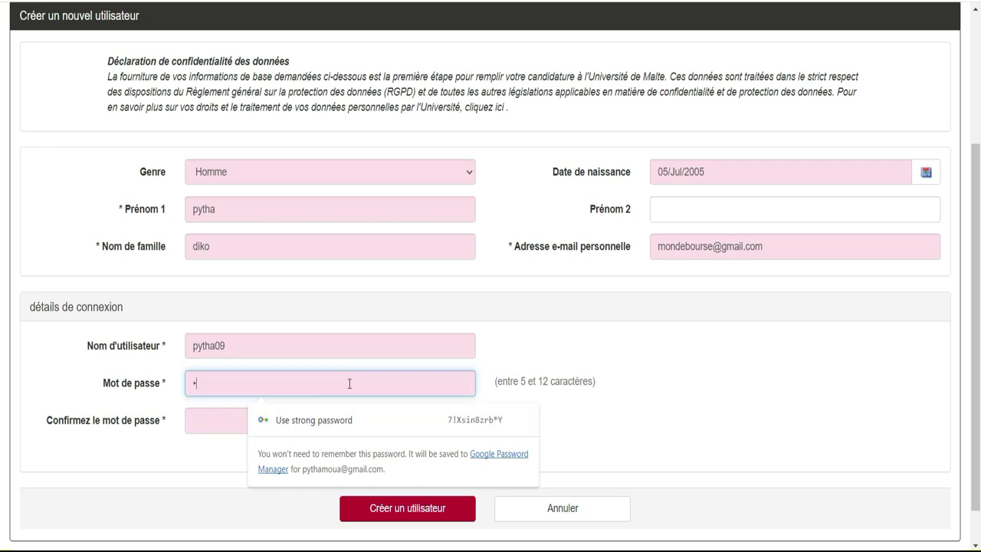
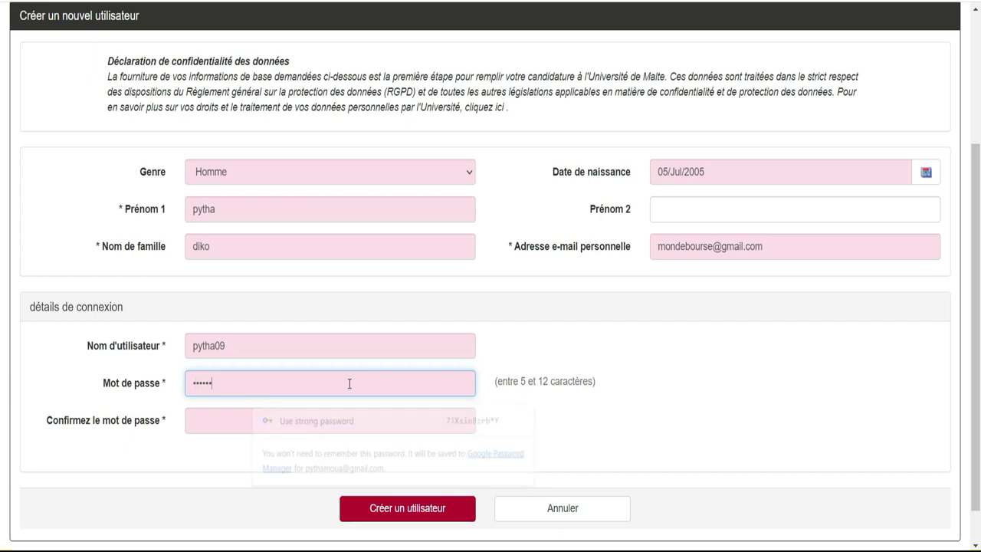
{"action": "left_click", "coordinate": [326, 422]}
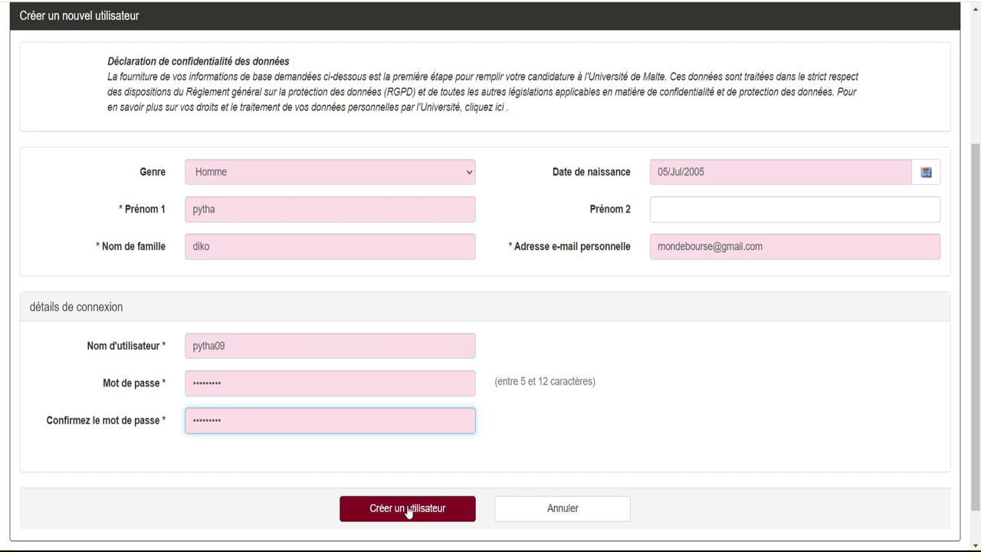
{"action": "left_click", "coordinate": [408, 509]}
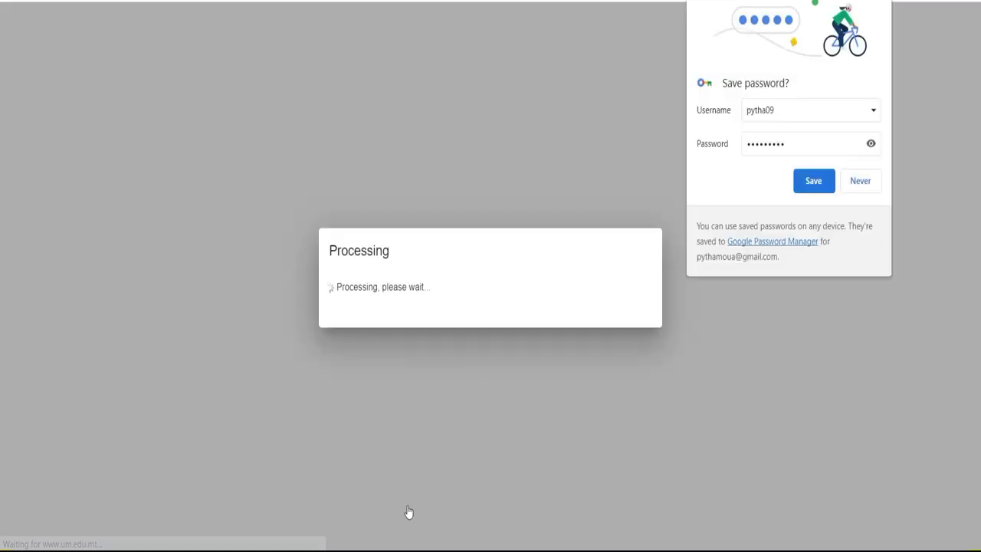
Step: Save the login in Chrome, review the applicant page, and proceed with the application
{"action": "left_click", "coordinate": [814, 184]}
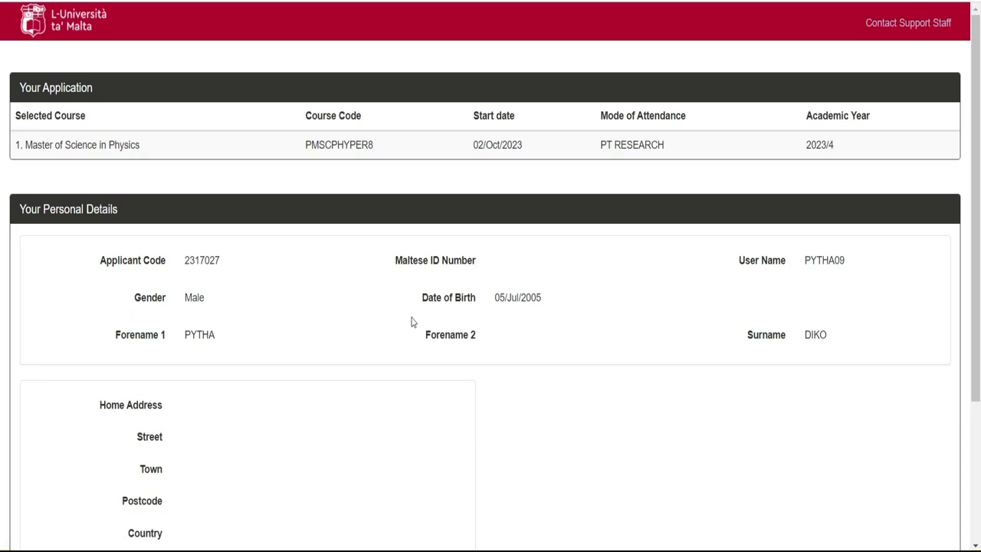
{"action": "left_click_drag", "start_coordinate": [976, 157], "coordinate": [974, 217]}
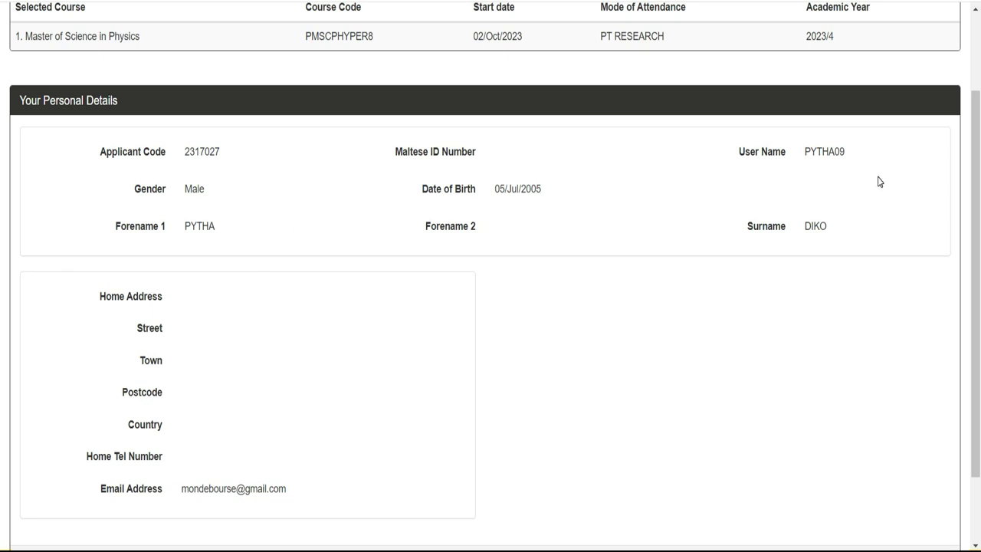
{"action": "scroll", "coordinate": [2, 223], "scroll_direction": "down", "scroll_amount": 2}
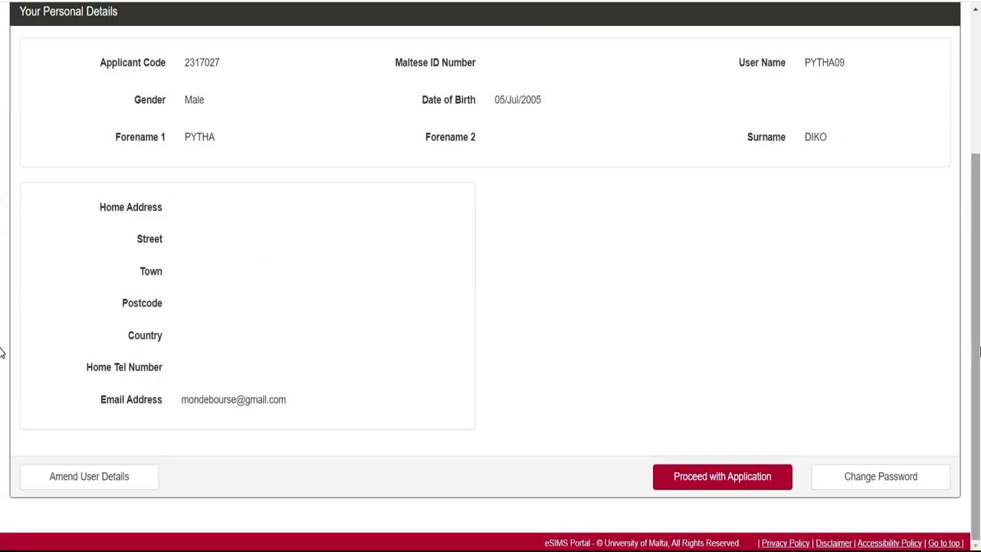
{"action": "left_click", "coordinate": [724, 479]}
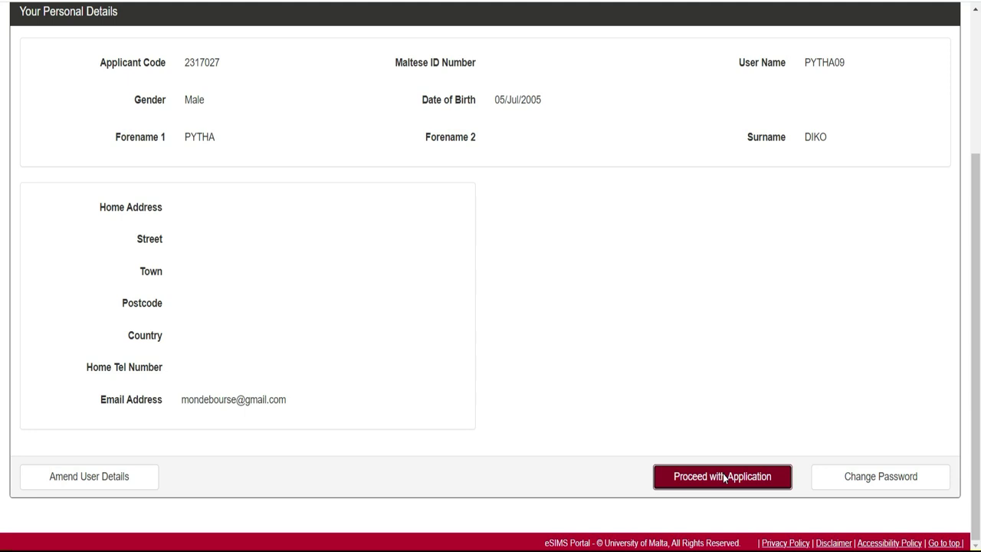
Step: Proceed to Step 1 of 5 and review the second-preference course and Qualifications Type sections
{"action": "left_click", "coordinate": [712, 487]}
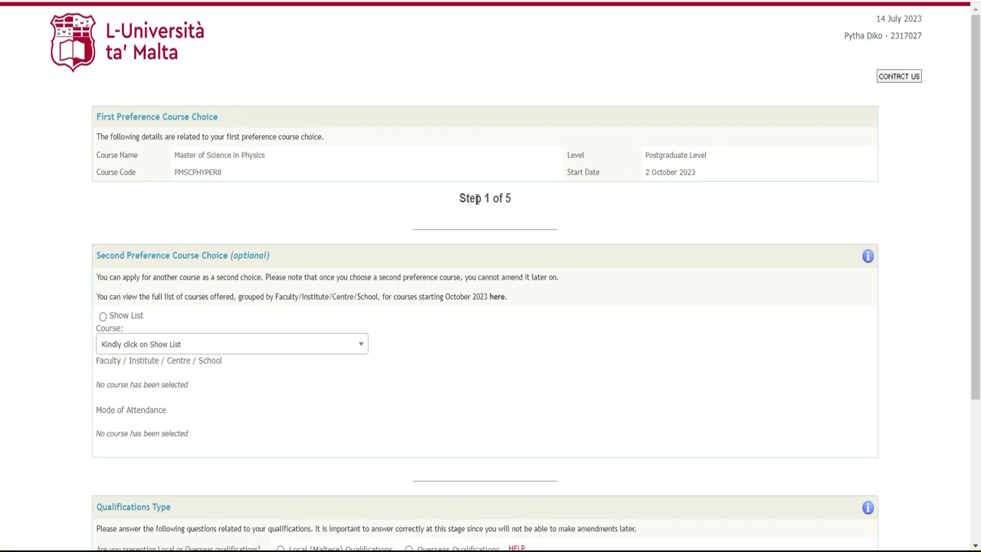
{"action": "left_click_drag", "start_coordinate": [460, 193], "coordinate": [521, 194]}
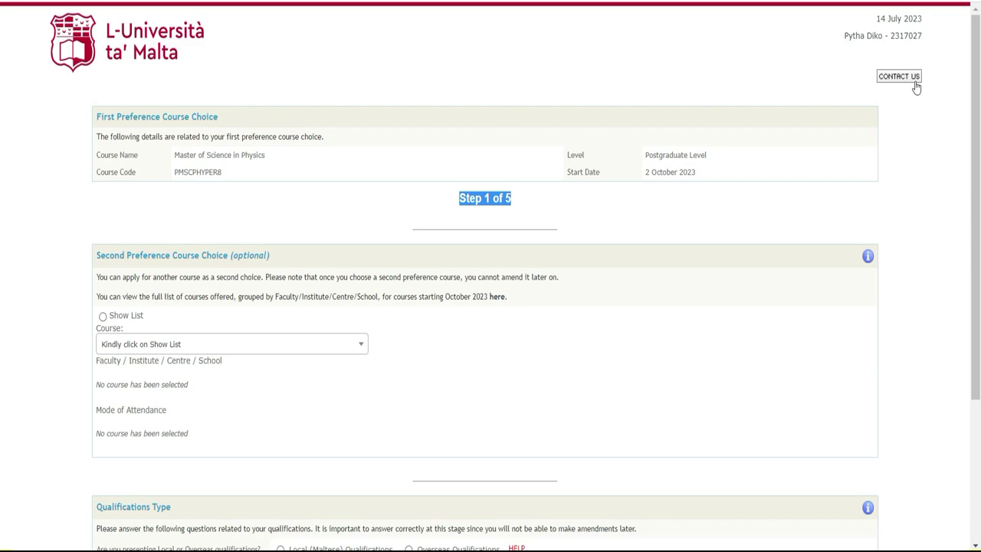
{"action": "scroll", "coordinate": [3, 153], "scroll_direction": "down", "scroll_amount": 3}
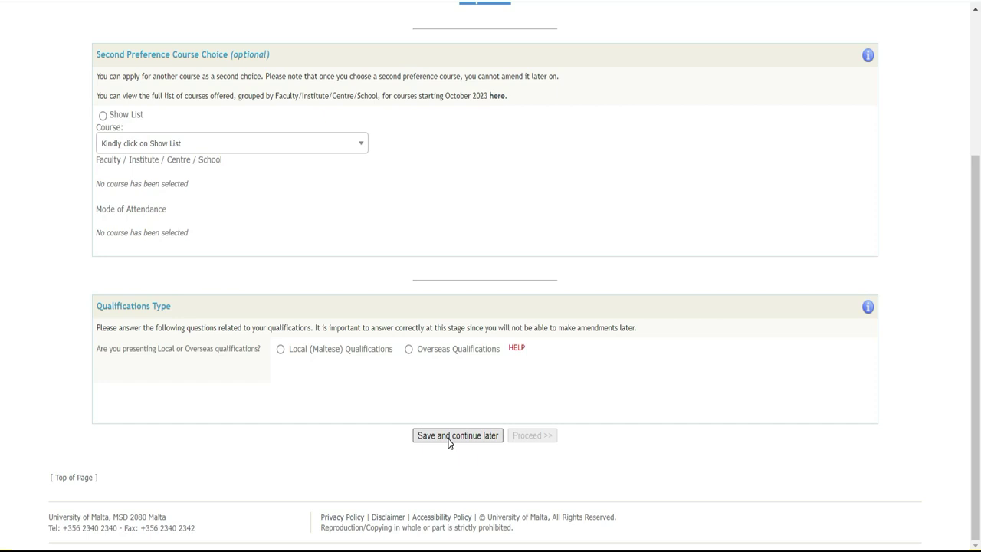
Step: Save the Physics MSc application for later and confirm its NOT COMPLETE status and 2 October 2023 start
{"action": "left_click", "coordinate": [449, 436]}
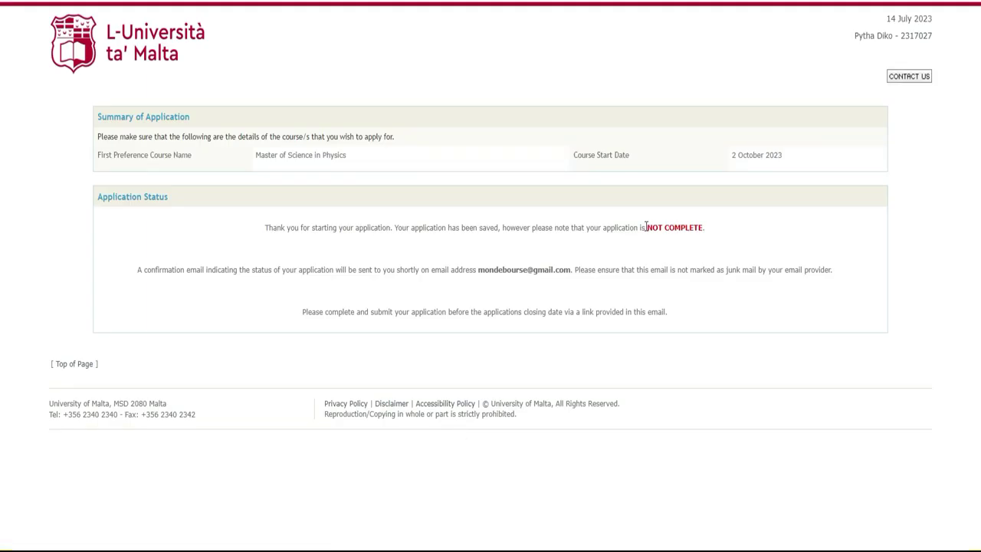
{"action": "left_click_drag", "start_coordinate": [646, 227], "coordinate": [709, 230]}
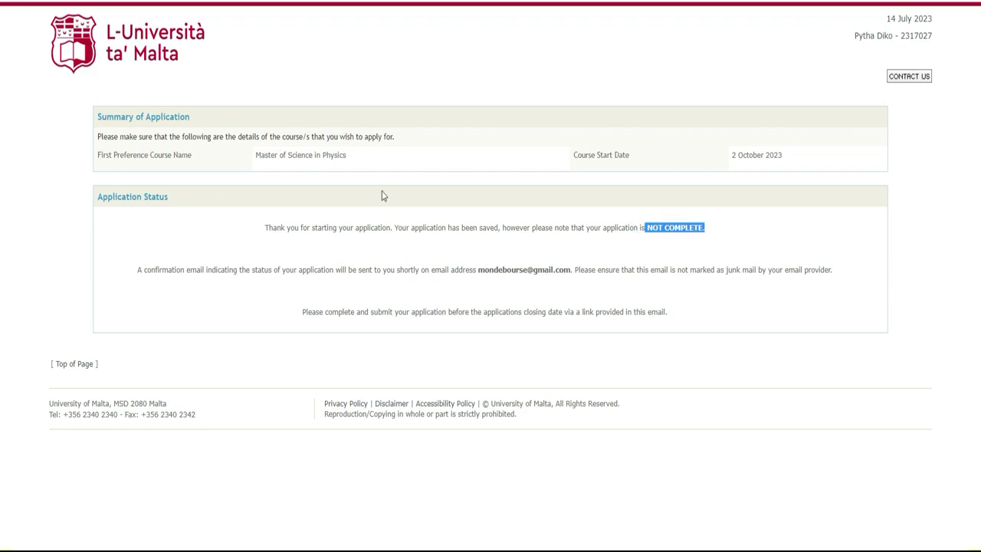
{"action": "left_click_drag", "start_coordinate": [356, 154], "coordinate": [257, 157]}
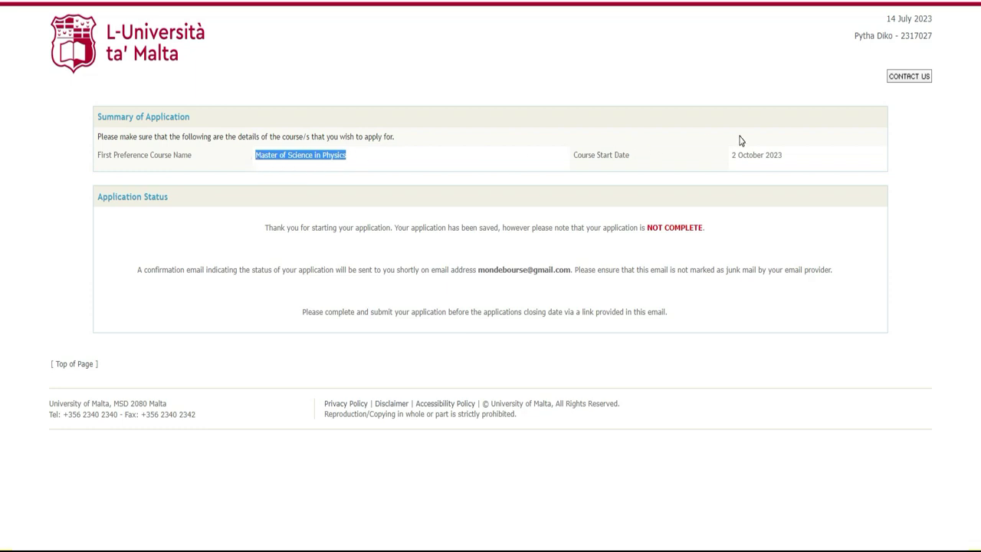
{"action": "left_click_drag", "start_coordinate": [791, 164], "coordinate": [731, 160]}
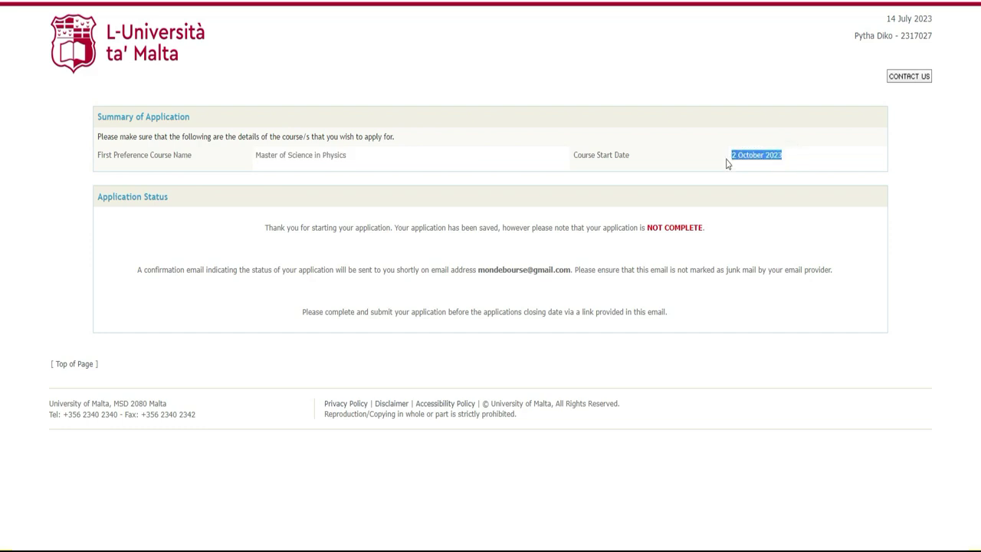